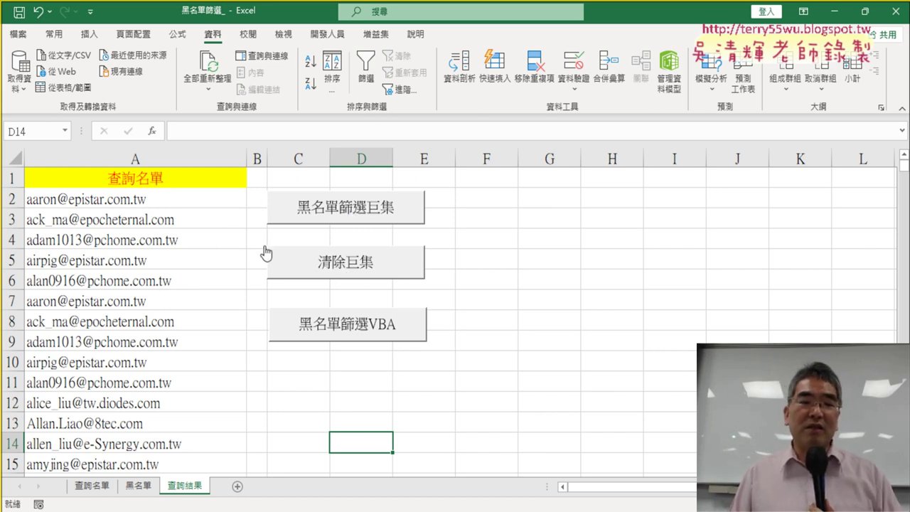
Run the 清除巨集 button macro to empty column A, header included, on 查詢結果
{"action": "left_click", "coordinate": [351, 269]}
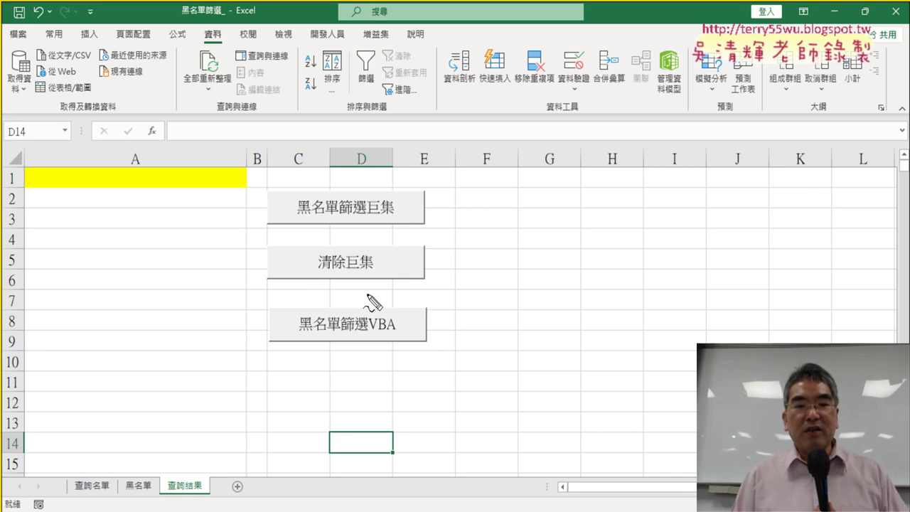
{"action": "mouse_move", "coordinate": [393, 355]}
{"action": "left_mouse_down"}
{"action": "mouse_move", "coordinate": [461, 229]}
{"action": "mouse_move", "coordinate": [384, 369]}
{"action": "left_mouse_up"}
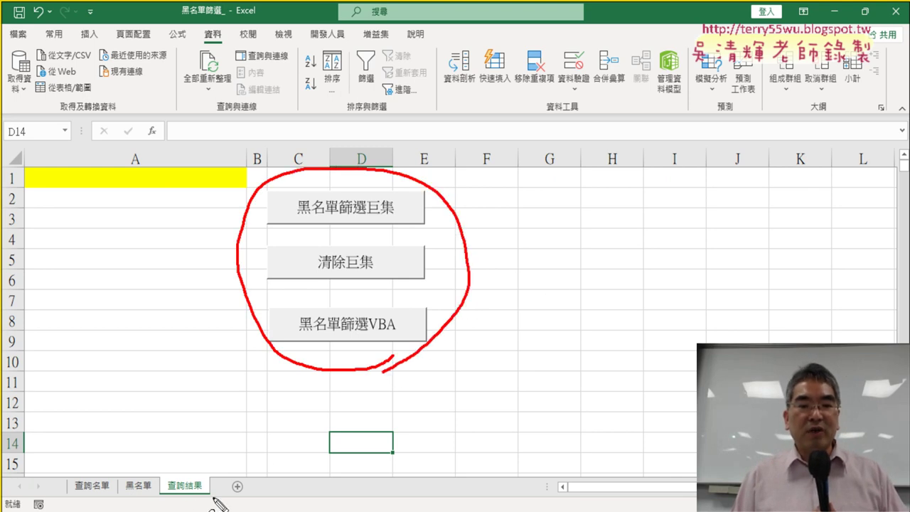
{"action": "mouse_move", "coordinate": [197, 503]}
{"action": "left_mouse_down"}
{"action": "mouse_move", "coordinate": [219, 489]}
{"action": "mouse_move", "coordinate": [193, 503]}
{"action": "left_mouse_up"}
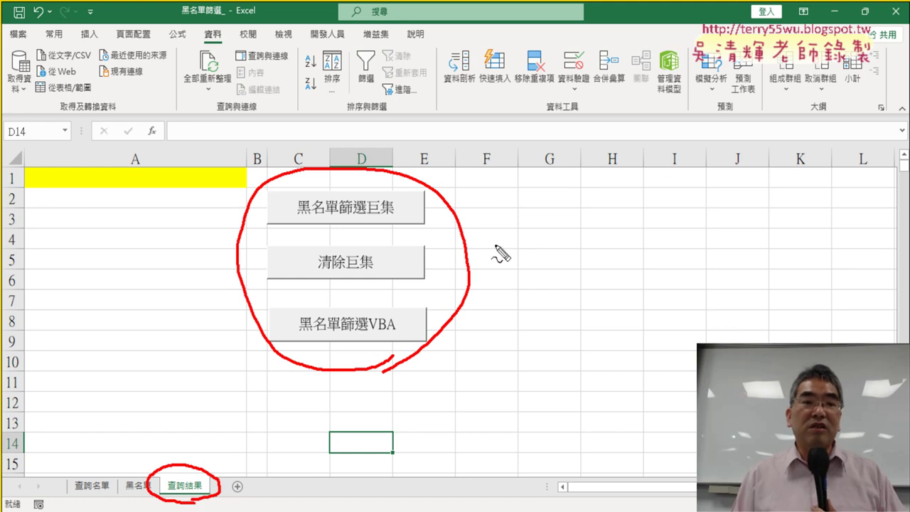
{"action": "mouse_move", "coordinate": [195, 440]}
{"action": "left_mouse_down"}
{"action": "mouse_move", "coordinate": [200, 452]}
{"action": "mouse_move", "coordinate": [107, 470]}
{"action": "mouse_move", "coordinate": [126, 461]}
{"action": "left_mouse_up"}
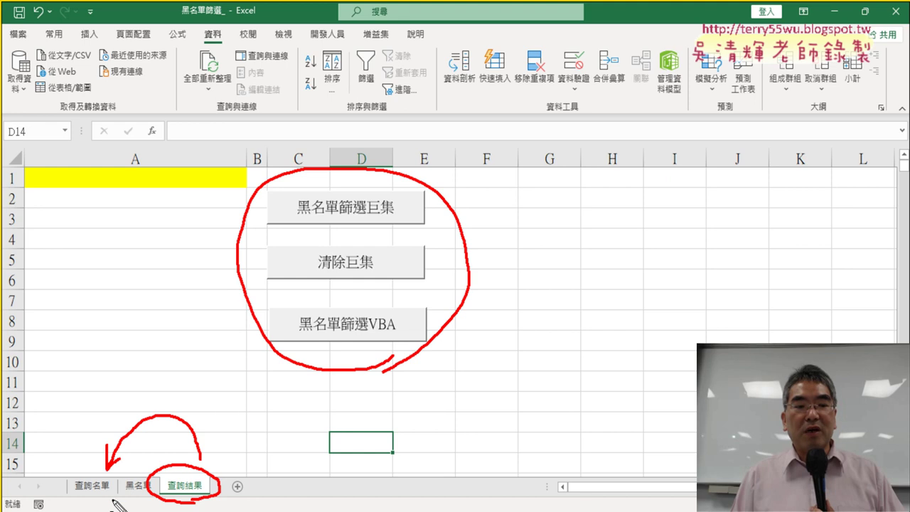
{"action": "left_click_drag", "start_coordinate": [114, 504], "coordinate": [115, 494]}
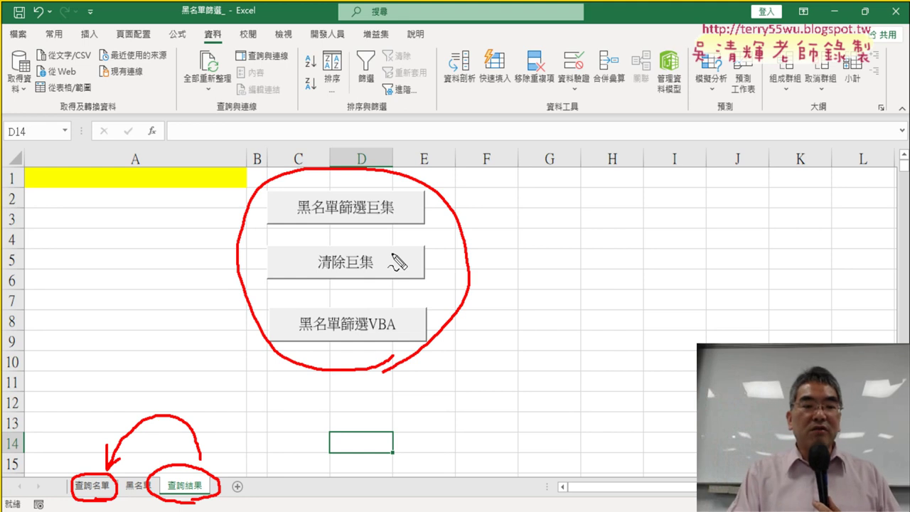
Switch to the 查詢名單 sheet and inspect B2's =COUNTIF(黑名單,A2) formula
{"action": "key", "text": "Escape"}
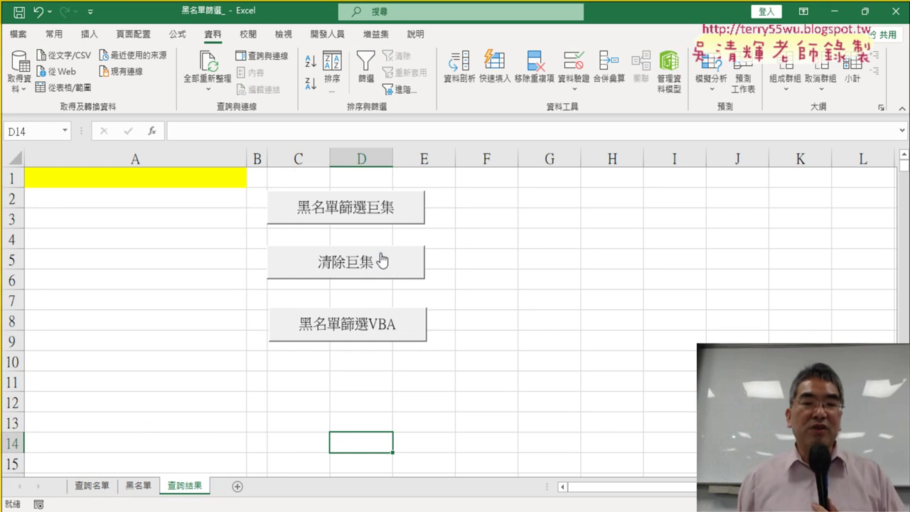
{"action": "left_click", "coordinate": [94, 488]}
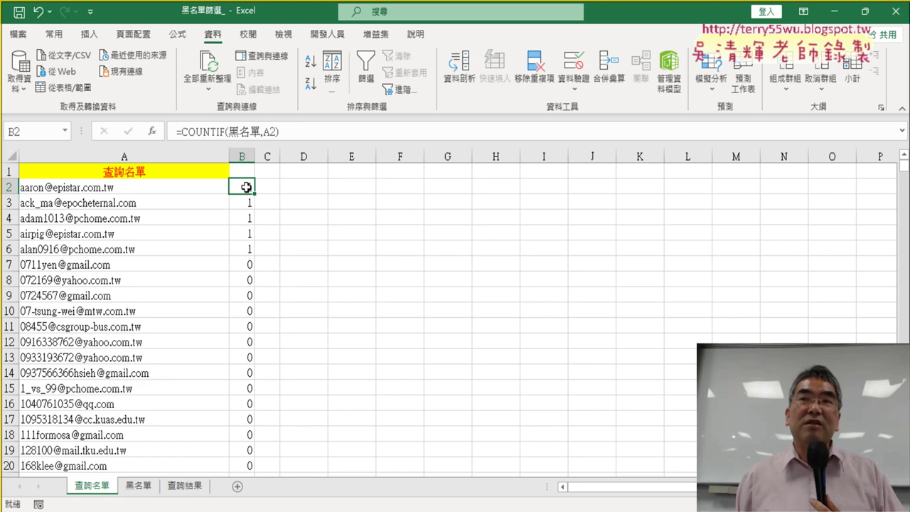
{"action": "left_click", "coordinate": [377, 288]}
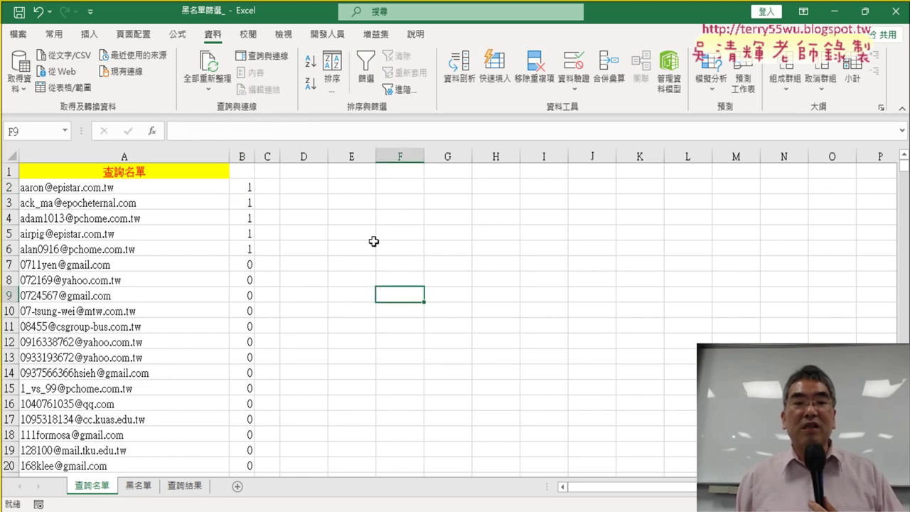
{"action": "left_click", "coordinate": [237, 187]}
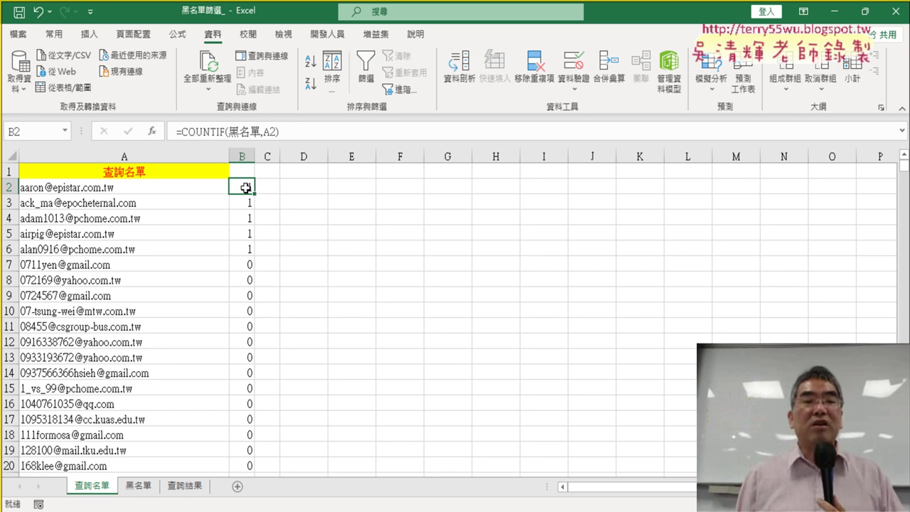
{"action": "left_click", "coordinate": [366, 234]}
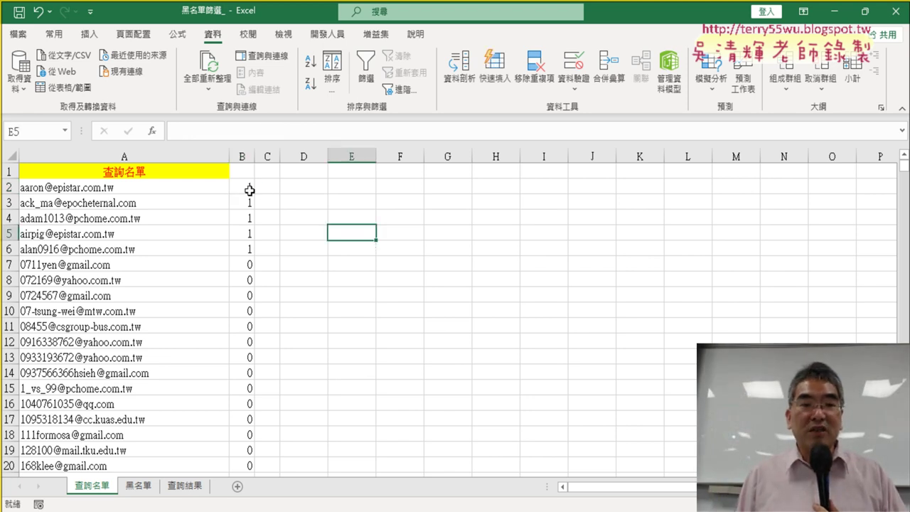
{"action": "left_click", "coordinate": [245, 189]}
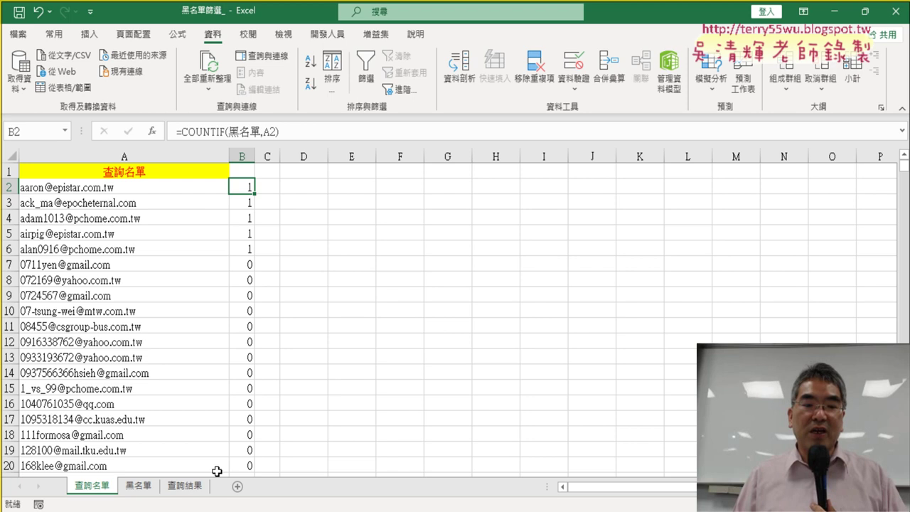
Toggle between the 查詢結果 and 查詢名單 sheets, ending on B2's COUNTIF formula
{"action": "left_click", "coordinate": [185, 486]}
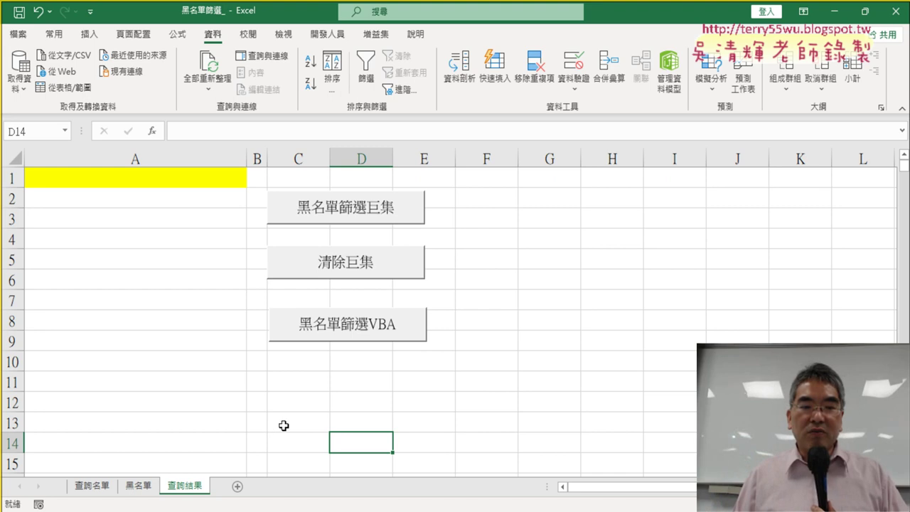
{"action": "left_click", "coordinate": [95, 487]}
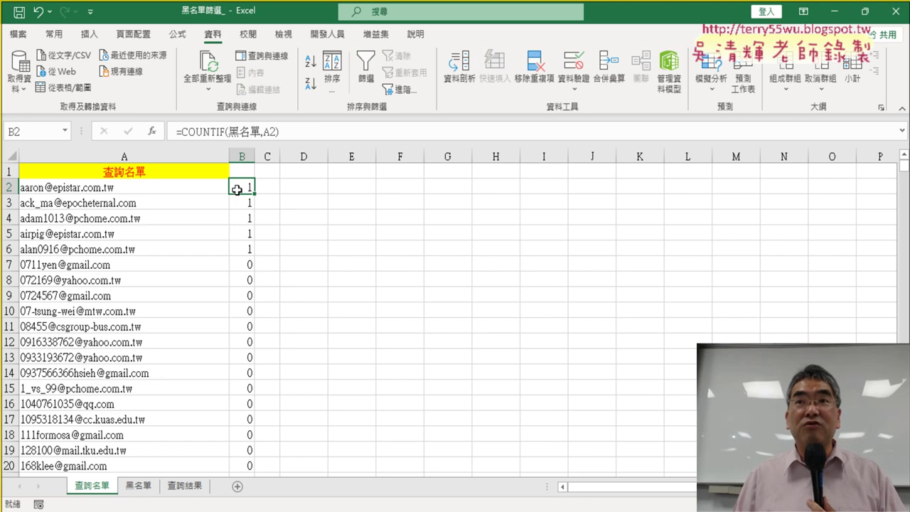
{"action": "left_click", "coordinate": [399, 277]}
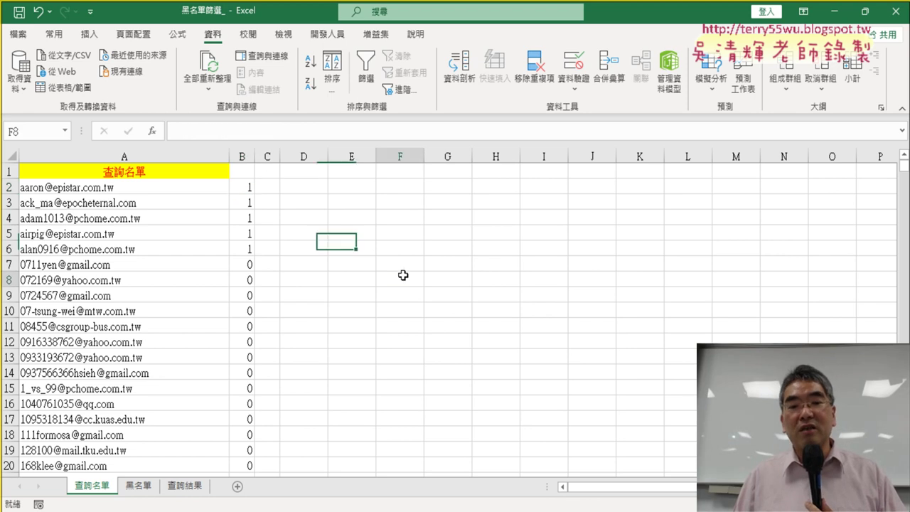
{"action": "left_click", "coordinate": [182, 489]}
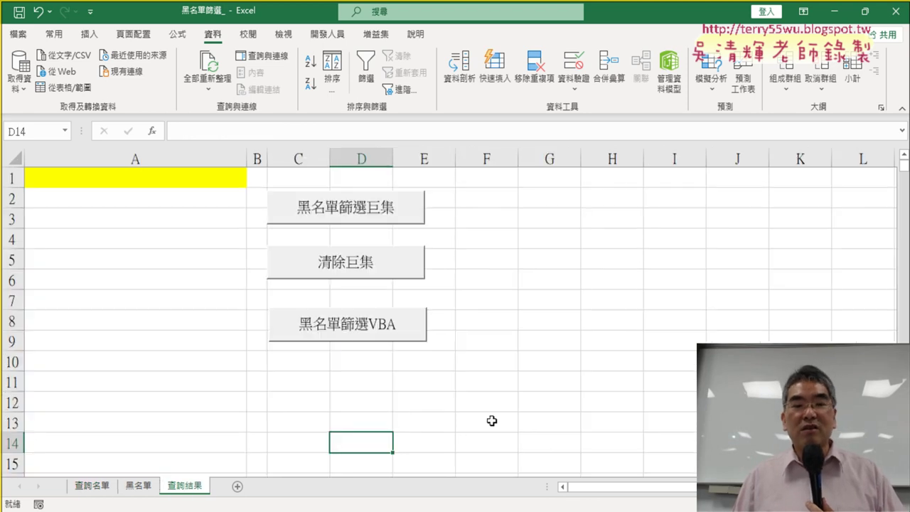
{"action": "left_click", "coordinate": [104, 489]}
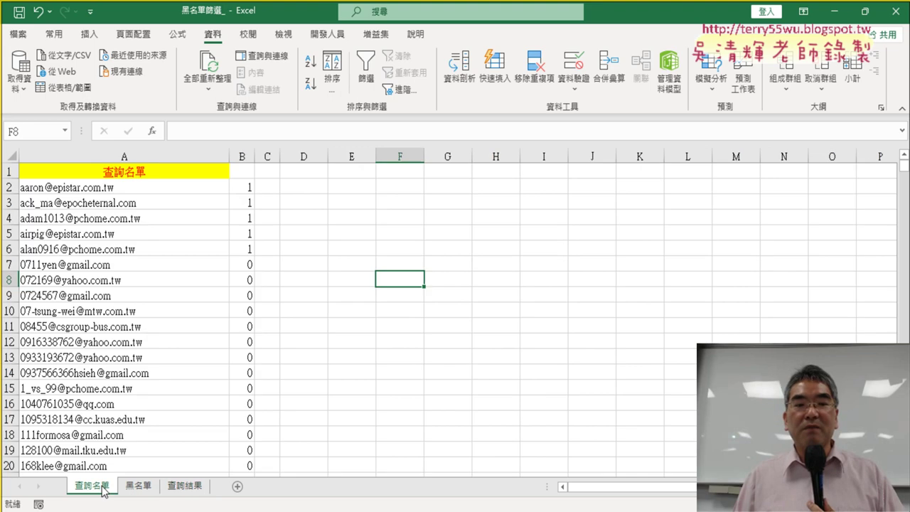
{"action": "left_click", "coordinate": [245, 185]}
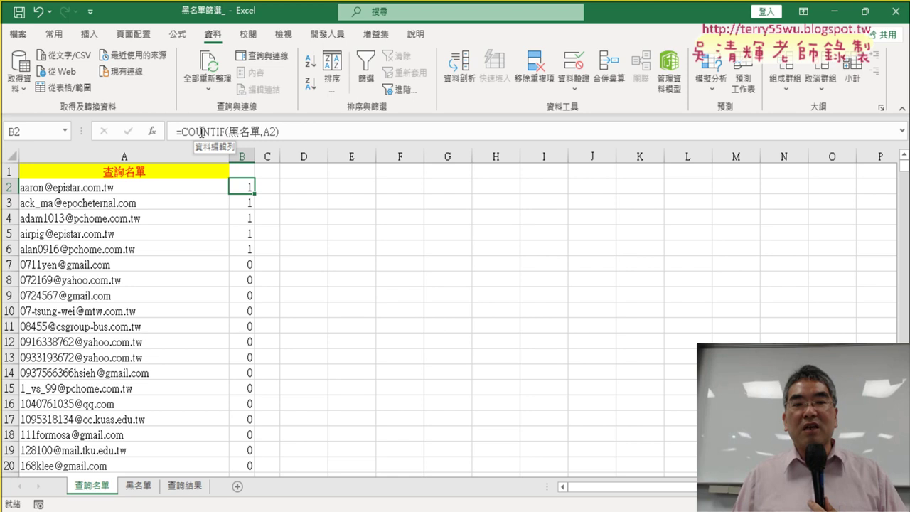
Re-confirm B2's =COUNTIF(黑名單,A2) and fill it down column B for every email
{"action": "left_click", "coordinate": [202, 131]}
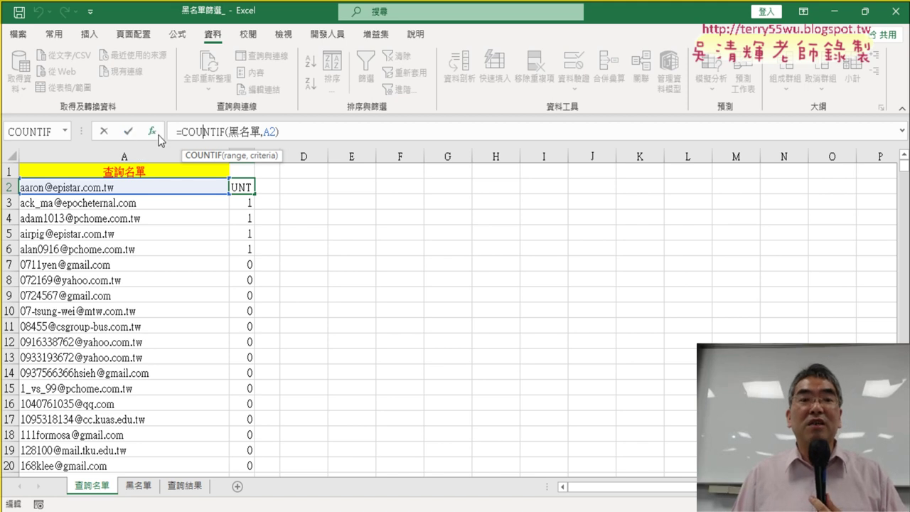
{"action": "left_click", "coordinate": [130, 134]}
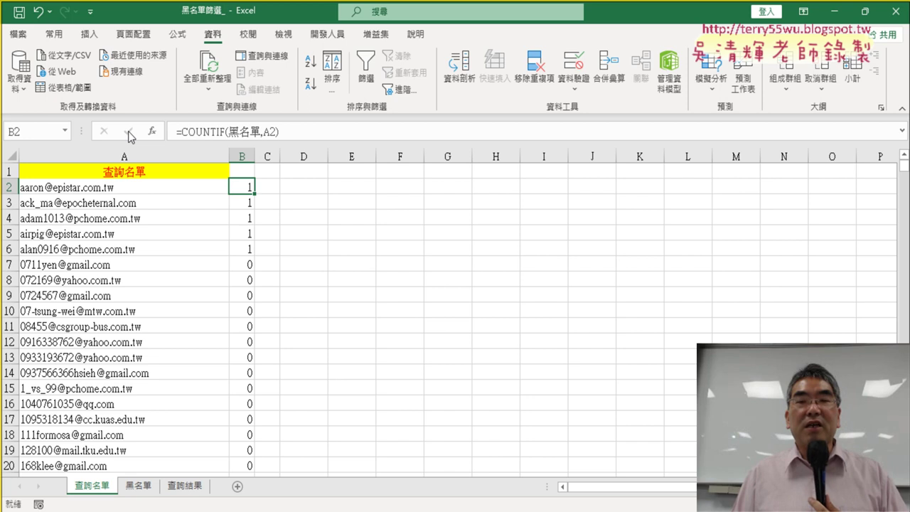
{"action": "double_click", "coordinate": [255, 193]}
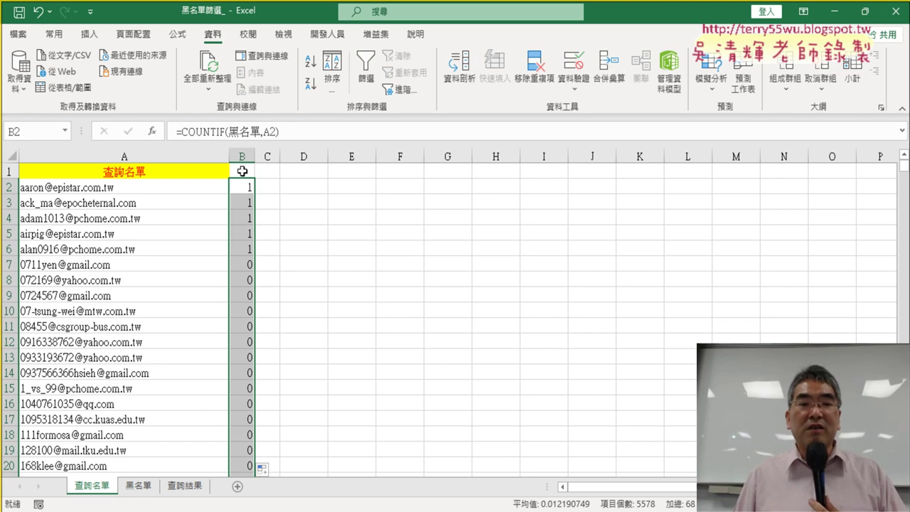
Turn on filtering and show only column B value 1, leaving 68 of 5578 records
{"action": "left_click", "coordinate": [241, 171]}
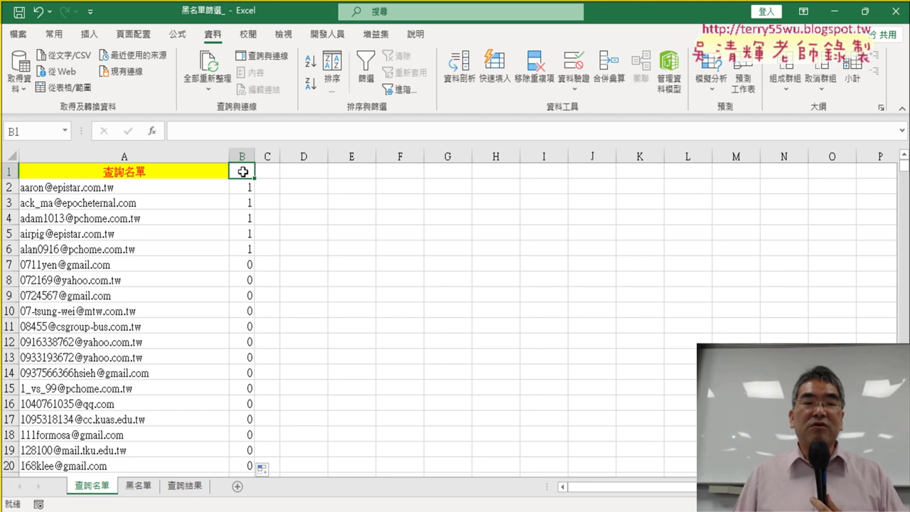
{"action": "left_click", "coordinate": [369, 85]}
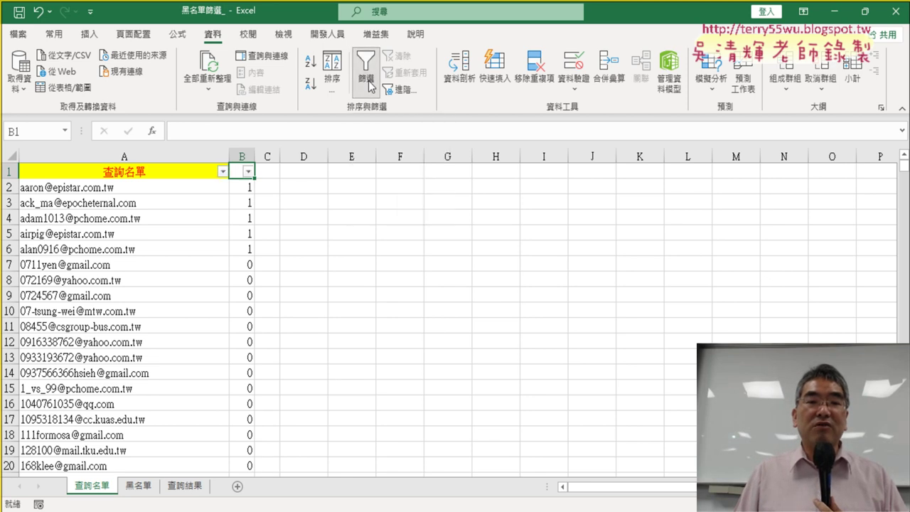
{"action": "left_click", "coordinate": [247, 173]}
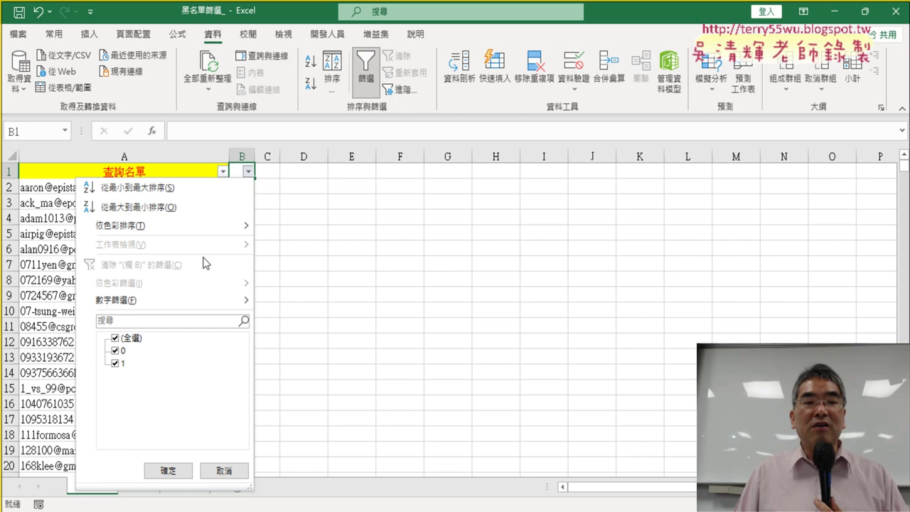
{"action": "left_click", "coordinate": [116, 339]}
{"action": "left_click", "coordinate": [116, 364]}
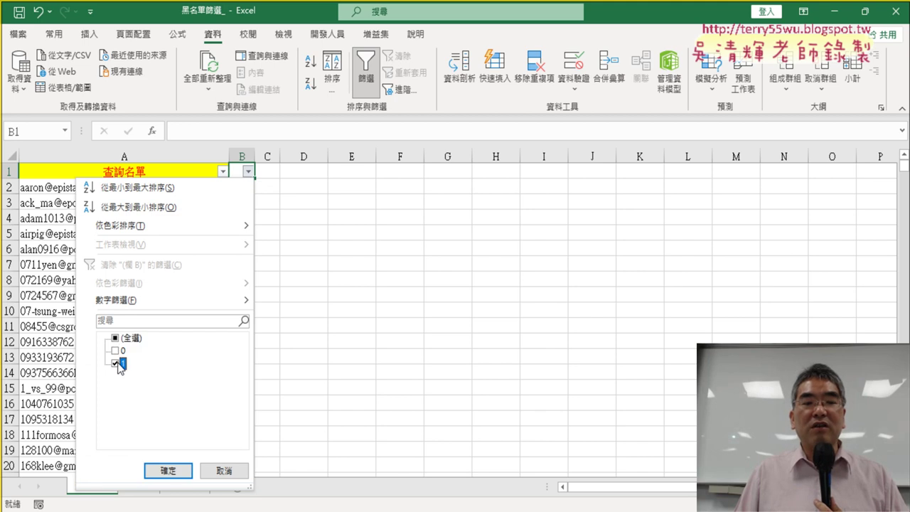
{"action": "left_click", "coordinate": [182, 473]}
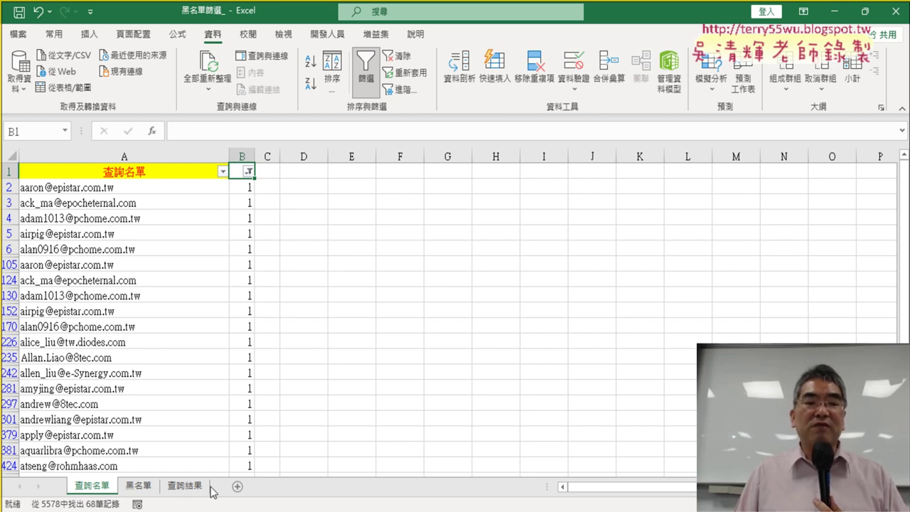
Copy the filtered email list from column A into cell A1 of the 查詢結果 sheet
{"action": "left_click", "coordinate": [154, 173]}
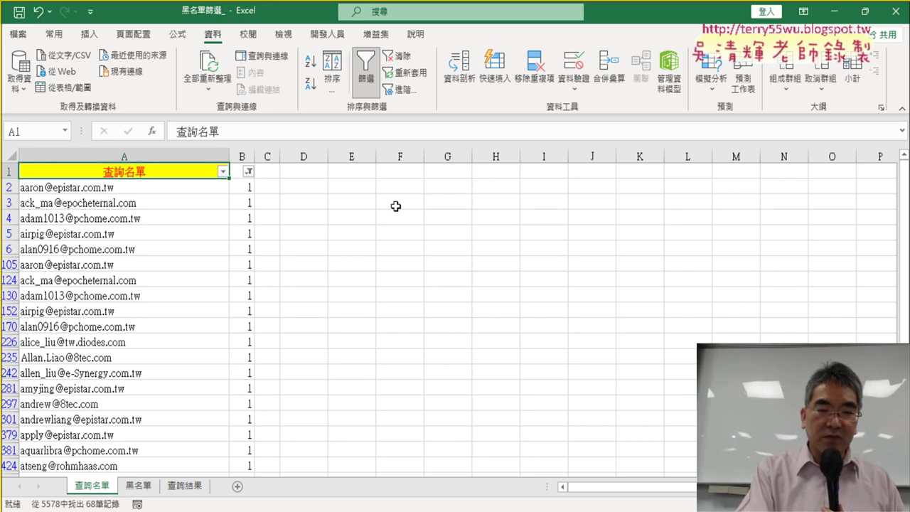
{"action": "key", "text": "ctrl+shift+Down"}
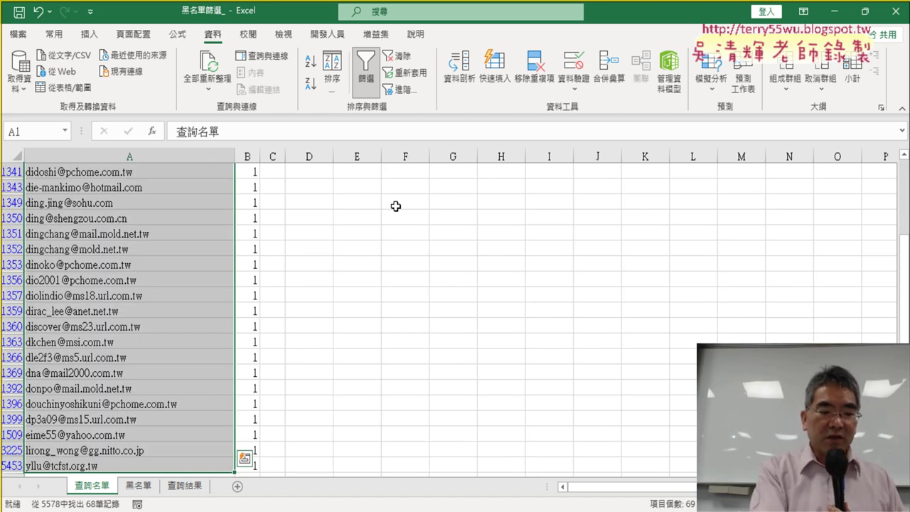
{"action": "key", "text": "ctrl+c"}
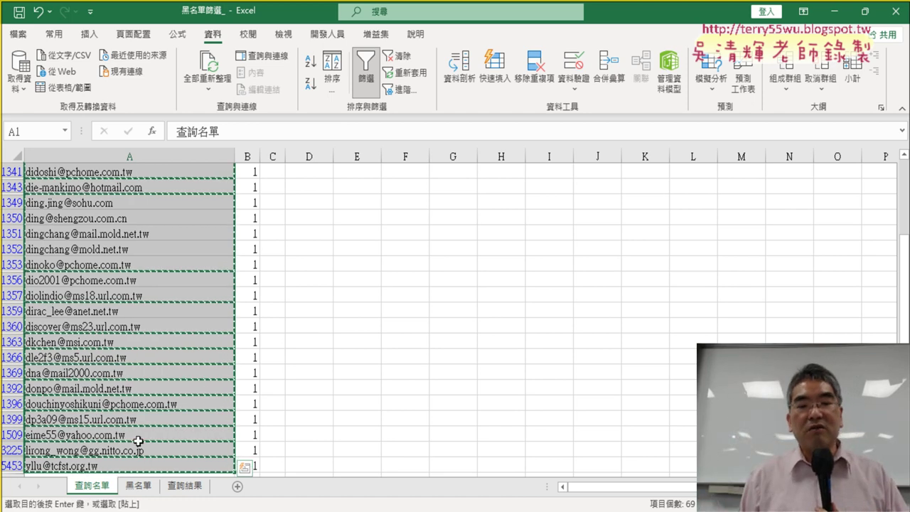
{"action": "left_click", "coordinate": [186, 486]}
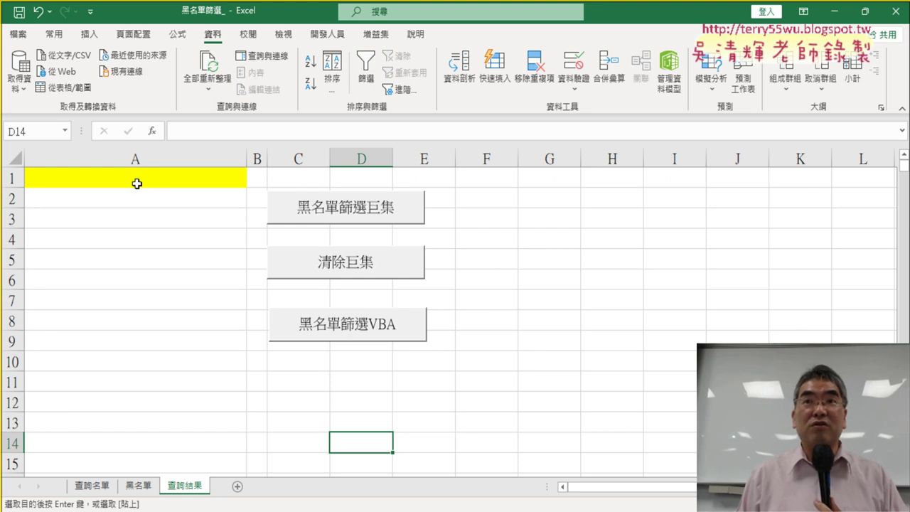
{"action": "left_click", "coordinate": [139, 182]}
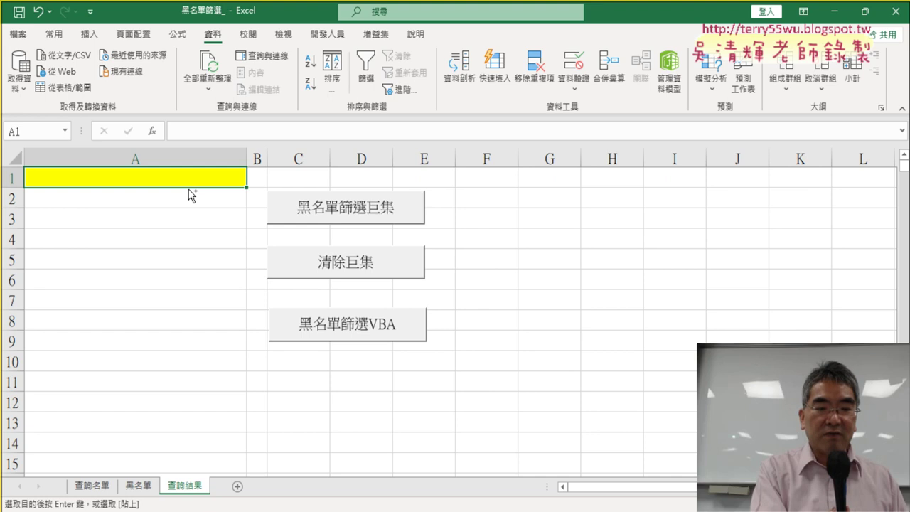
{"action": "key", "text": "ctrl+v"}
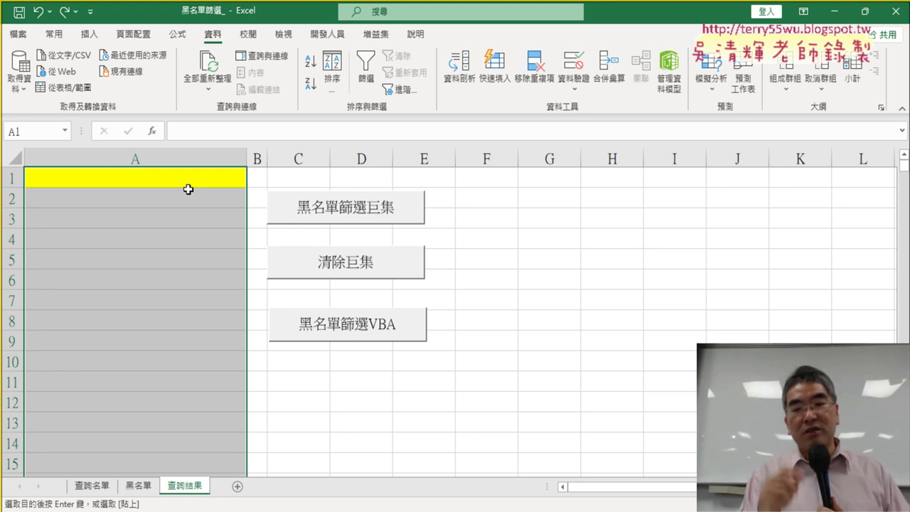
{"action": "right_click", "coordinate": [366, 206]}
{"action": "left_click", "coordinate": [419, 332]}
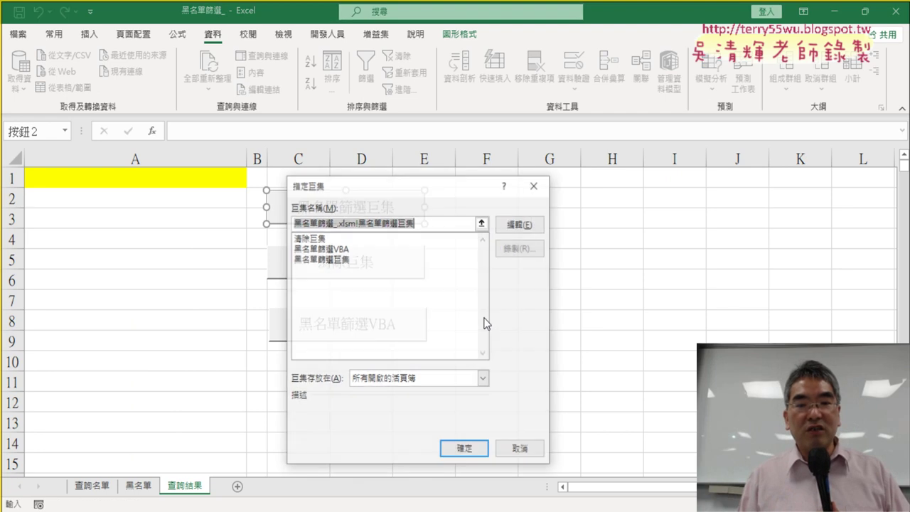
{"action": "left_click_drag", "start_coordinate": [416, 225], "coordinate": [357, 227]}
{"action": "right_click", "coordinate": [370, 229]}
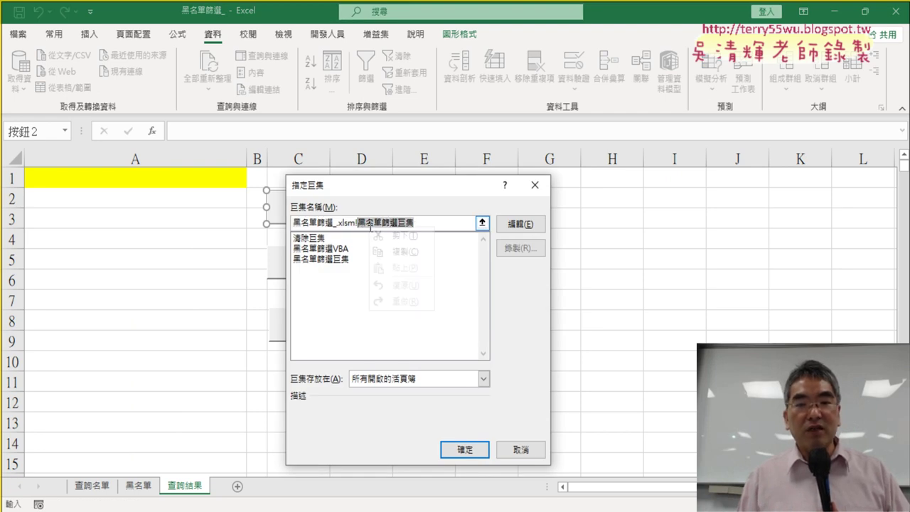
{"action": "left_click", "coordinate": [398, 252]}
{"action": "left_click", "coordinate": [517, 448]}
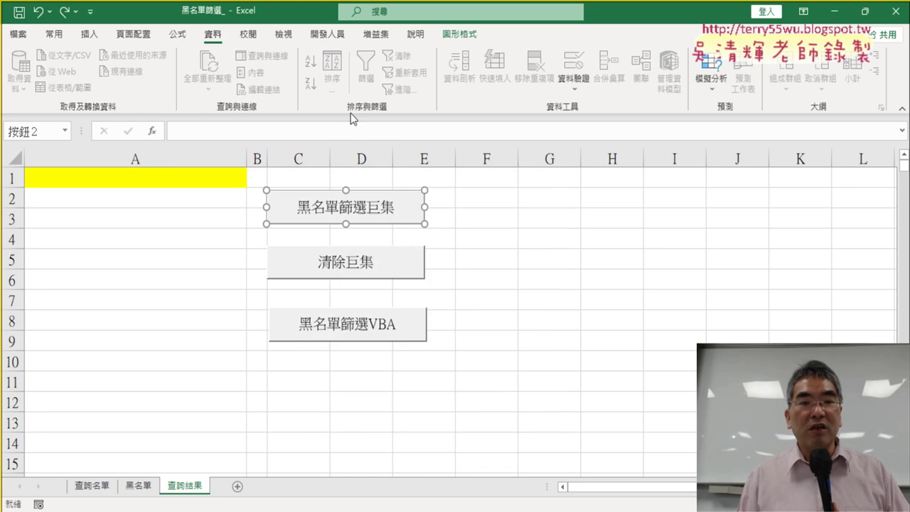
{"action": "left_click_drag", "start_coordinate": [595, 279], "coordinate": [595, 264]}
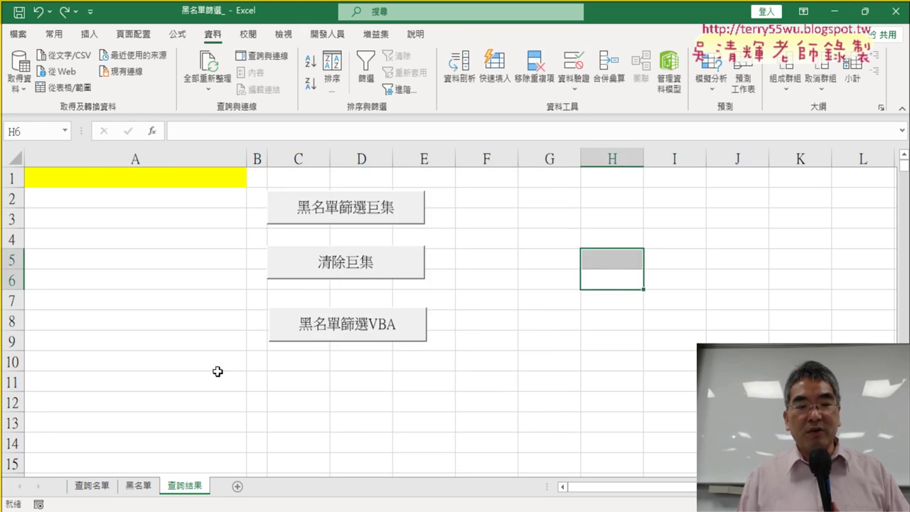
{"action": "left_click", "coordinate": [533, 387]}
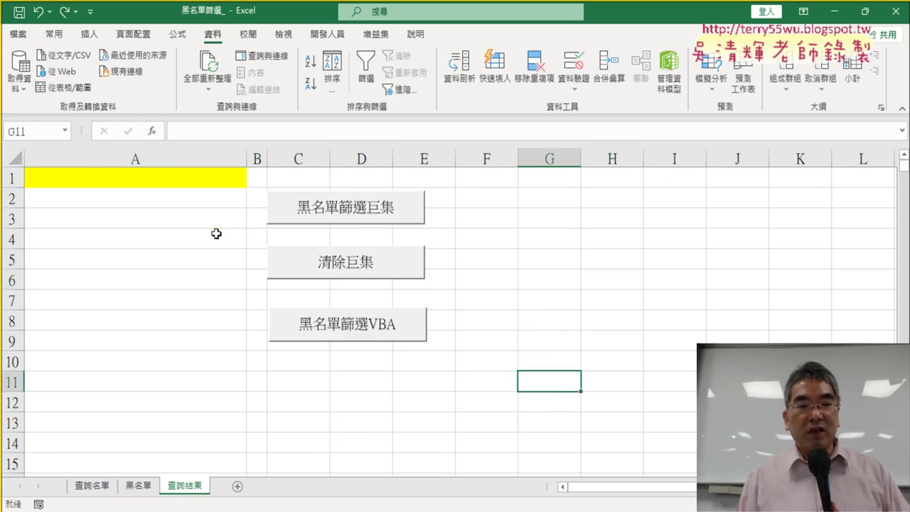
{"action": "left_click", "coordinate": [448, 401]}
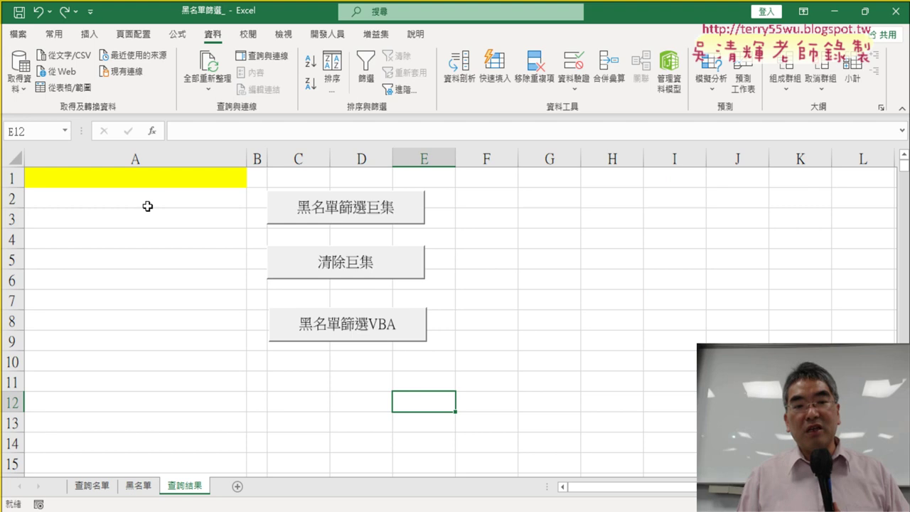
Switch off the 查詢名單 filter so all email rows show, ending on 查詢結果
{"action": "left_click", "coordinate": [93, 486]}
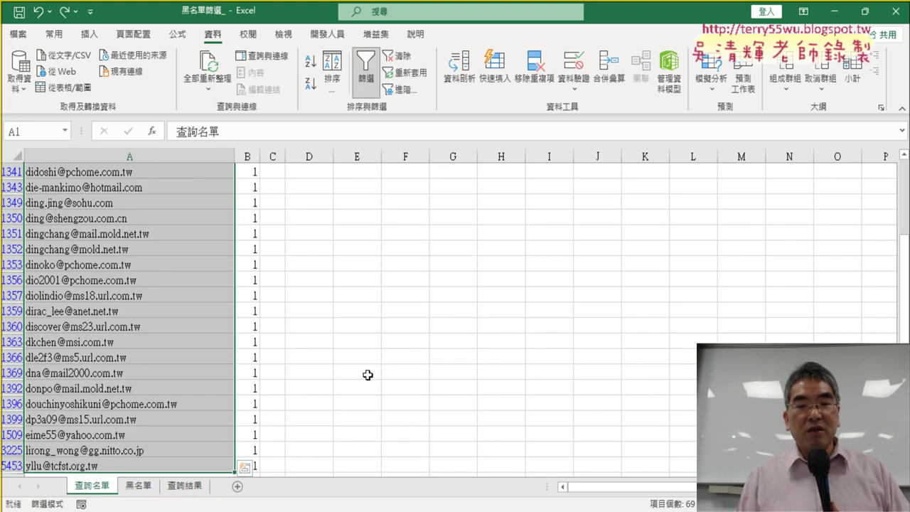
{"action": "left_click_drag", "start_coordinate": [905, 284], "coordinate": [905, 163]}
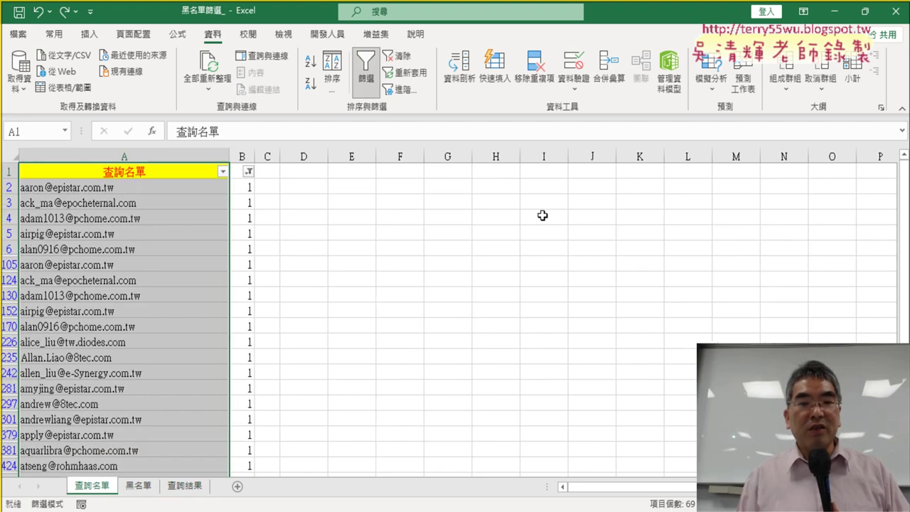
{"action": "left_click", "coordinate": [366, 68]}
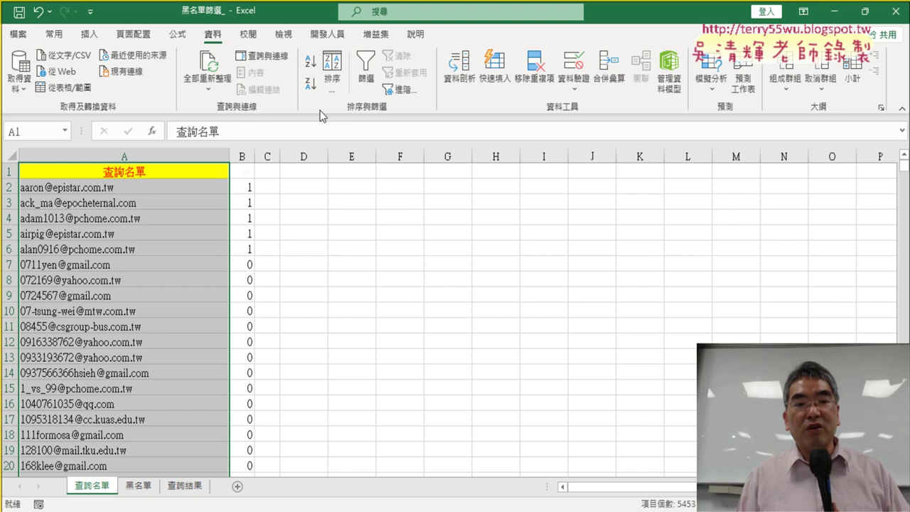
{"action": "left_click", "coordinate": [243, 175]}
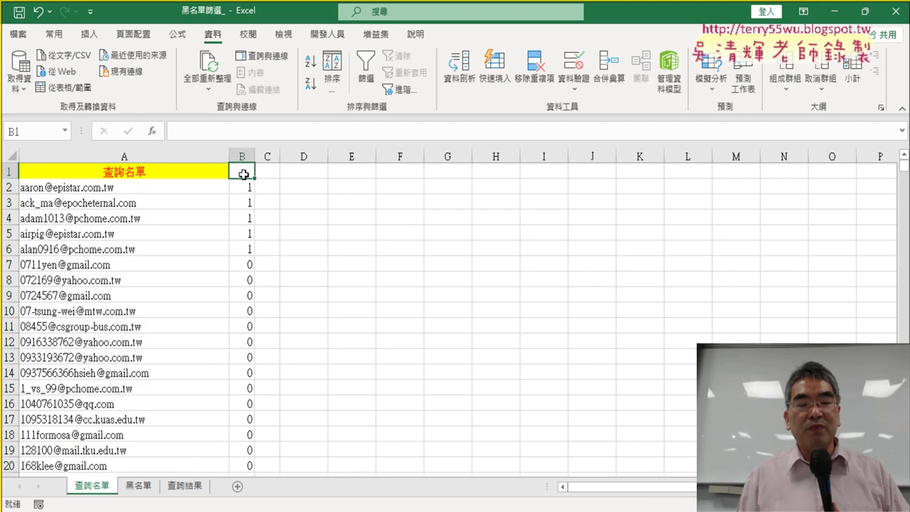
{"action": "left_click", "coordinate": [451, 264]}
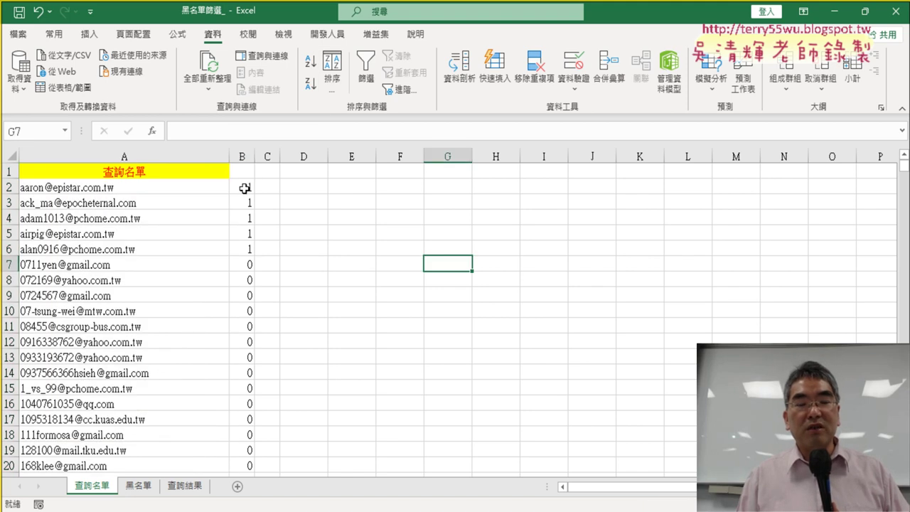
{"action": "left_click", "coordinate": [184, 487]}
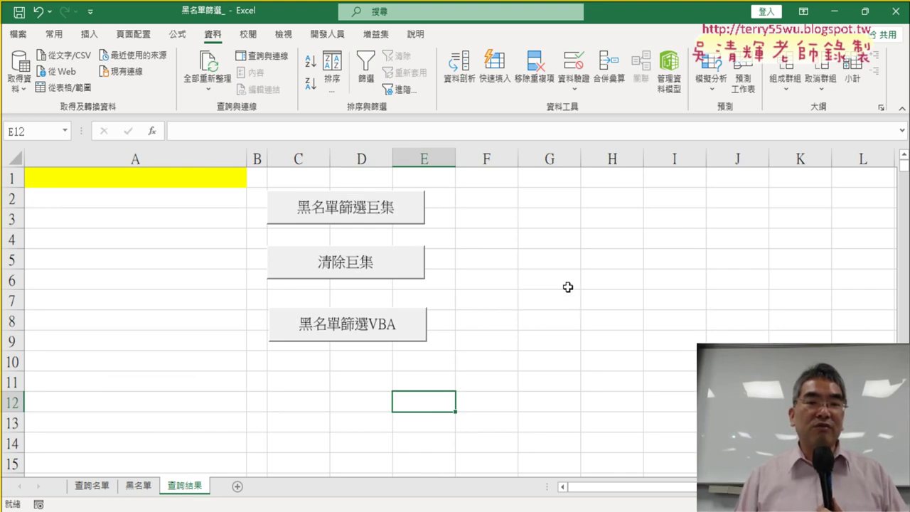
Start recording a macro named 黑名單篩選巨集, replacing the existing macro of that name
{"action": "left_click", "coordinate": [328, 34]}
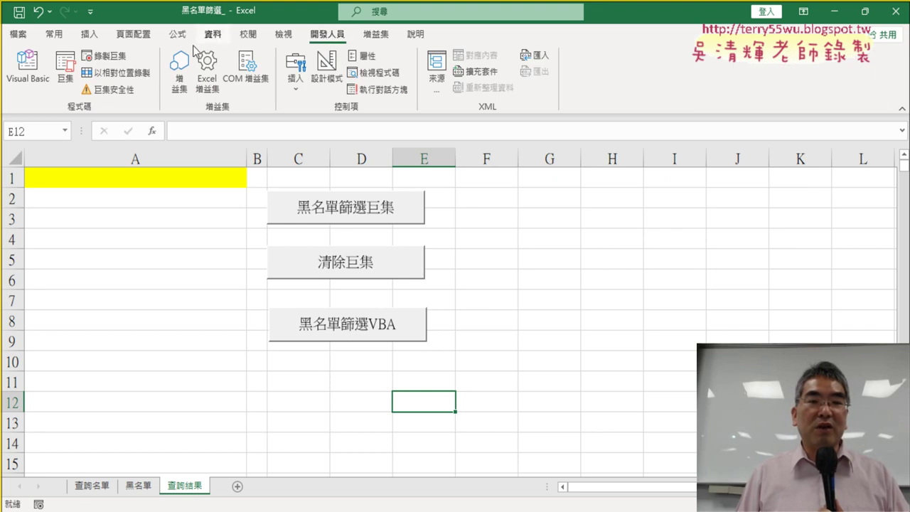
{"action": "left_click", "coordinate": [107, 56]}
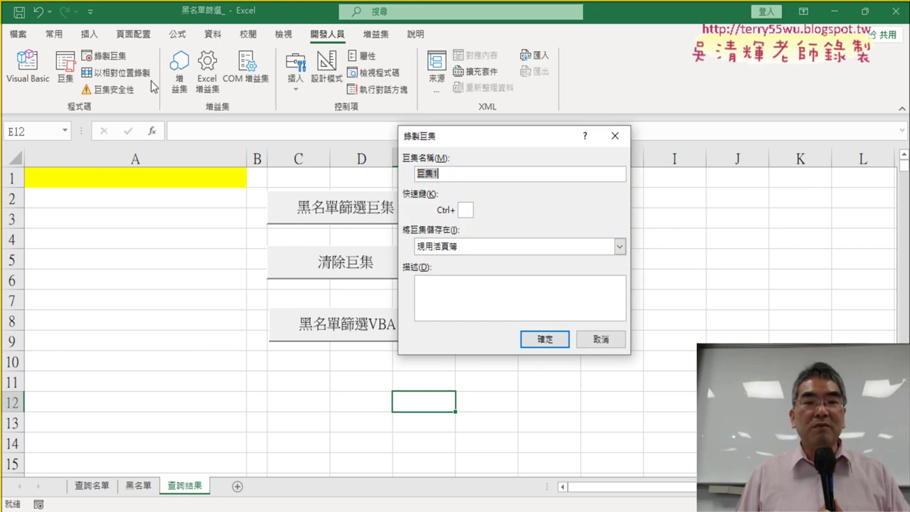
{"action": "right_click", "coordinate": [436, 175]}
{"action": "left_click", "coordinate": [469, 219]}
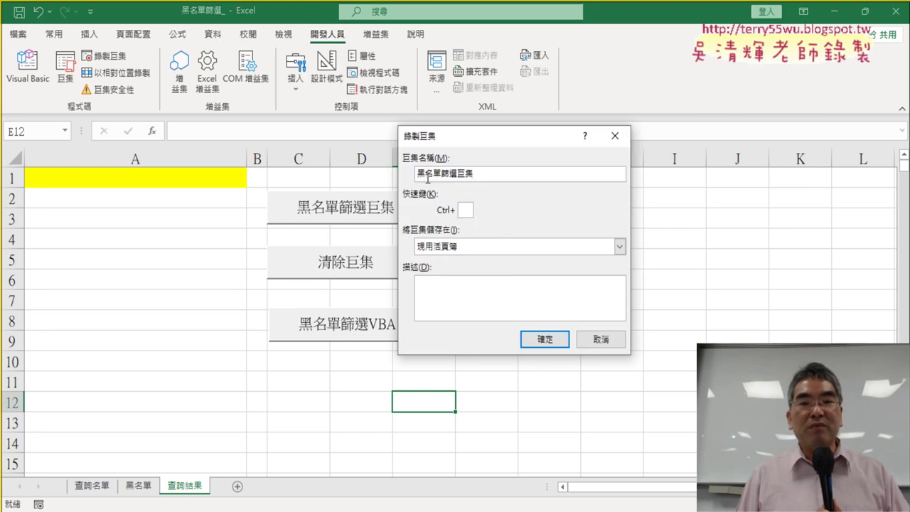
{"action": "left_click", "coordinate": [553, 341]}
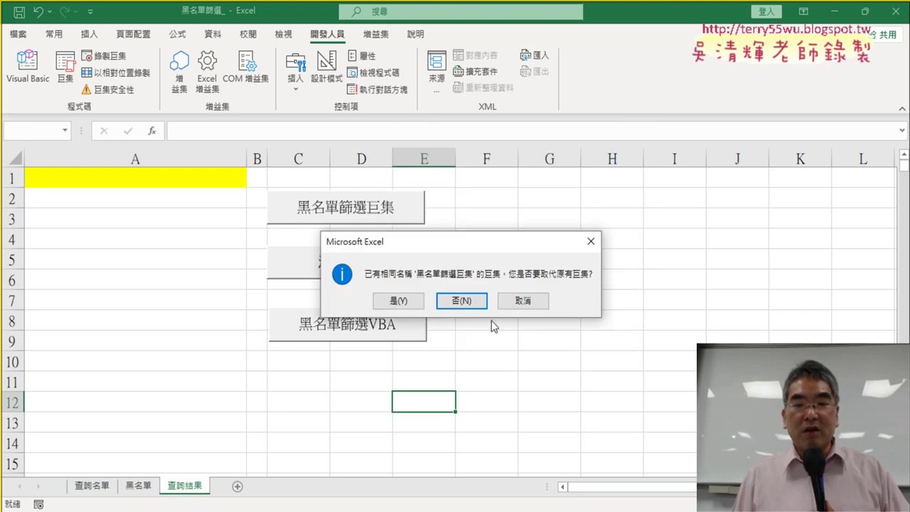
{"action": "left_click", "coordinate": [394, 301]}
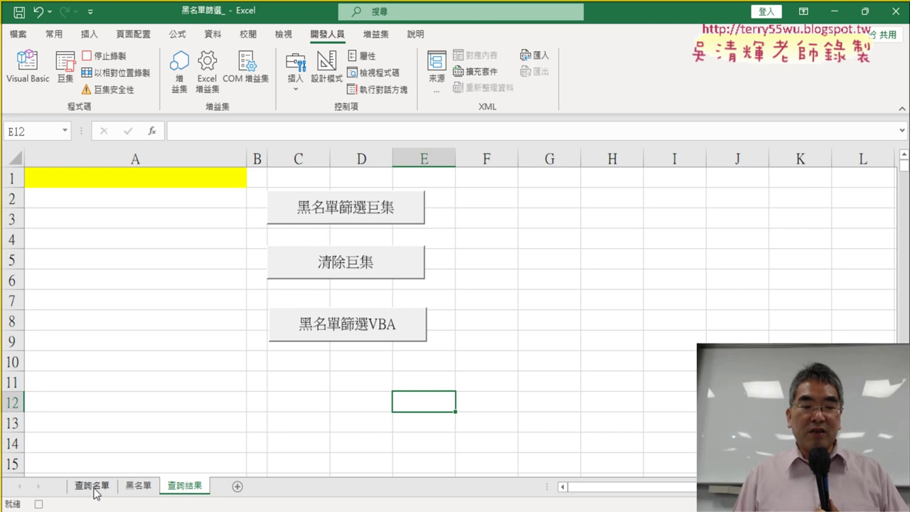
On 查詢名單, re-confirm B2's COUNTIF formula and fill it down column B
{"action": "left_click", "coordinate": [98, 486]}
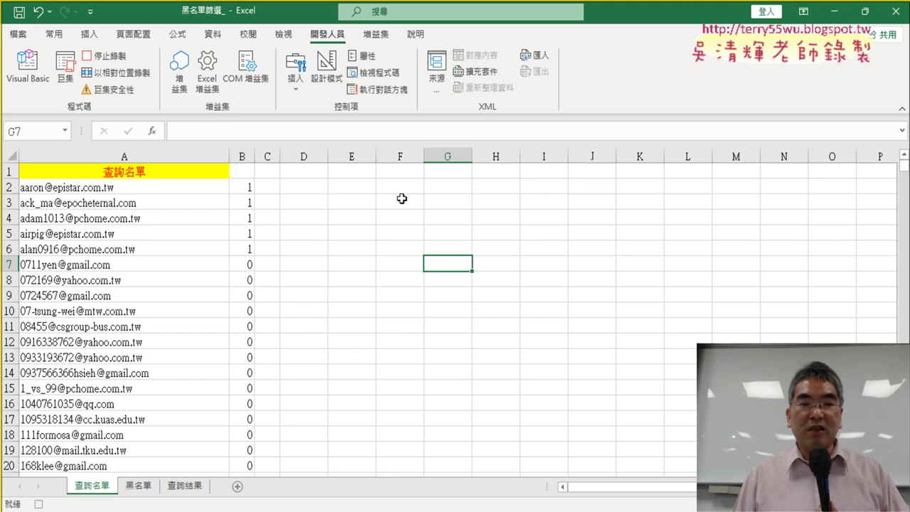
{"action": "left_click", "coordinate": [244, 189]}
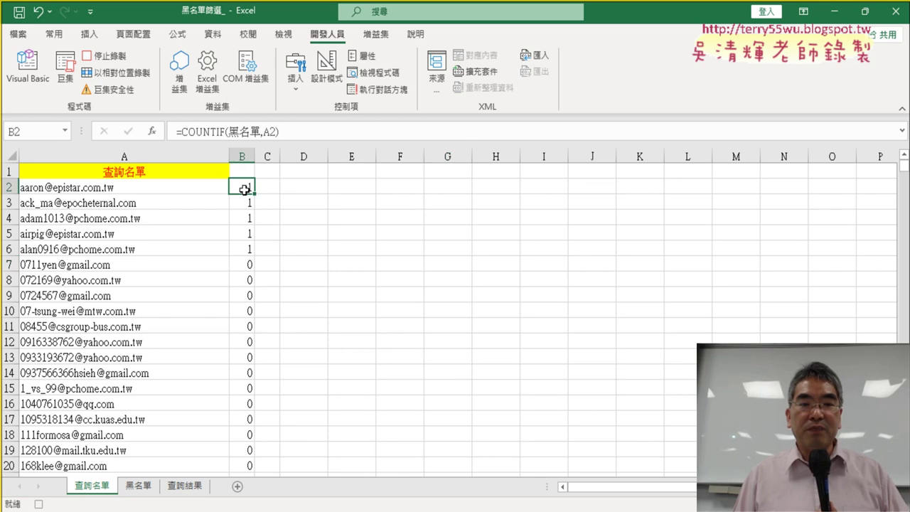
{"action": "left_click", "coordinate": [193, 132]}
{"action": "left_click", "coordinate": [127, 133]}
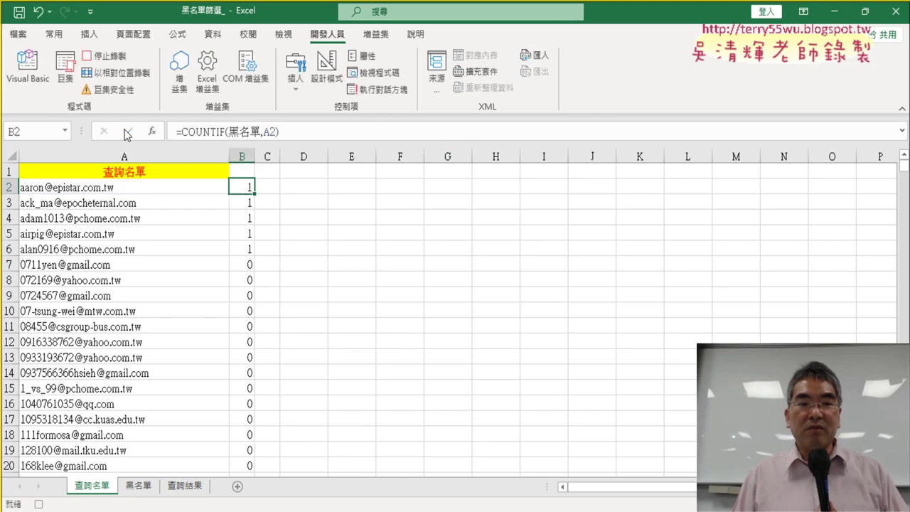
{"action": "double_click", "coordinate": [256, 192]}
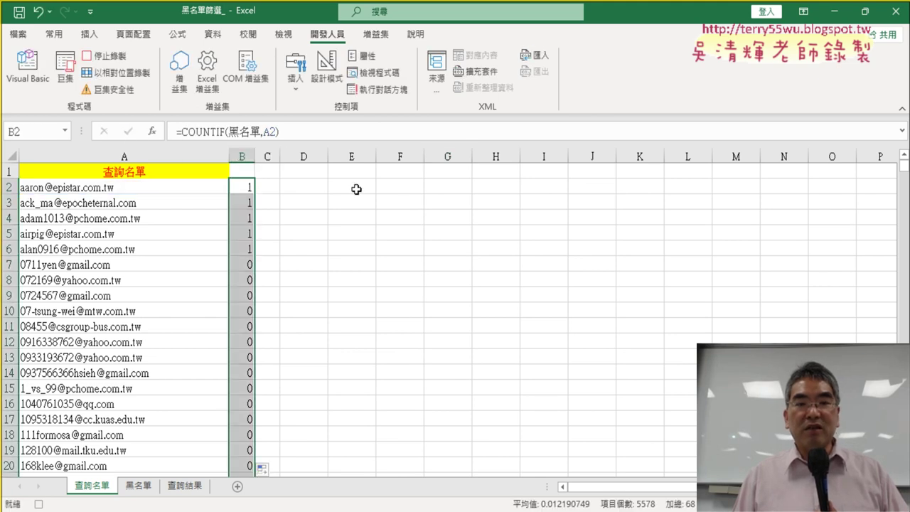
Filter the list on column B to show only rows with value 1
{"action": "left_click", "coordinate": [242, 171]}
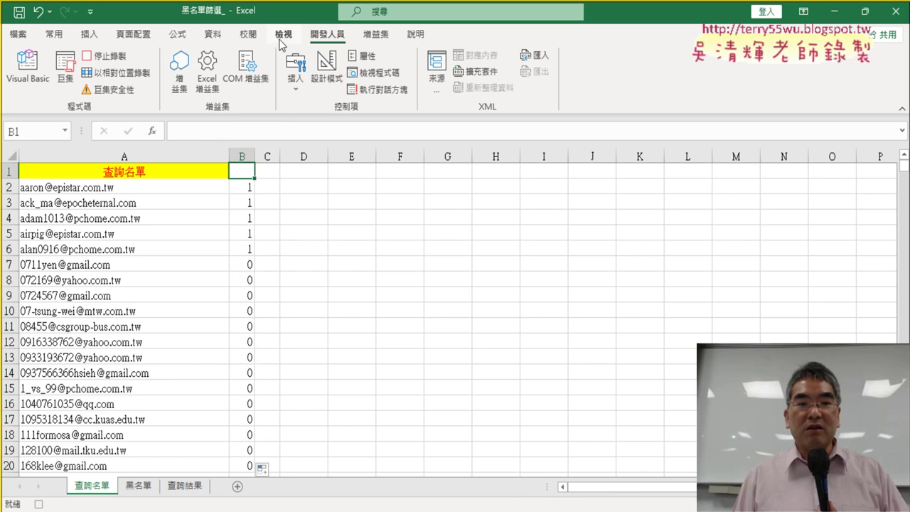
{"action": "left_click", "coordinate": [214, 34]}
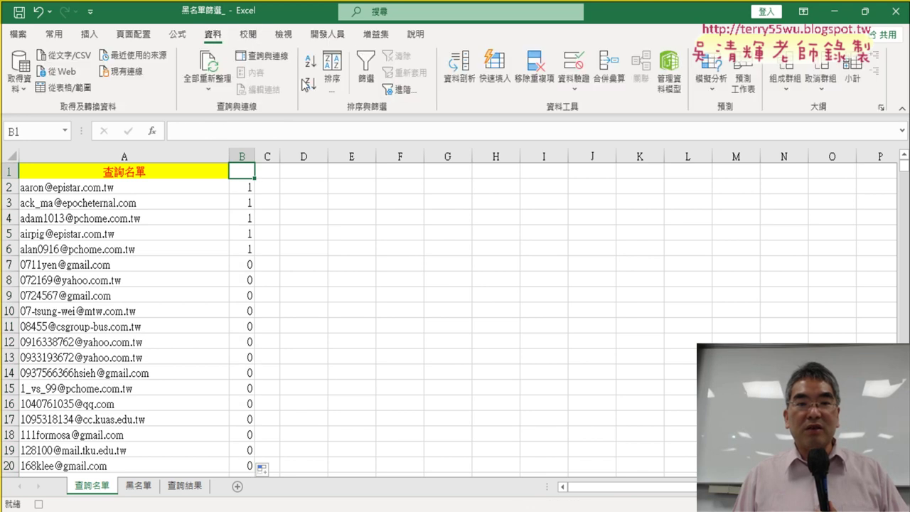
{"action": "left_click", "coordinate": [365, 71]}
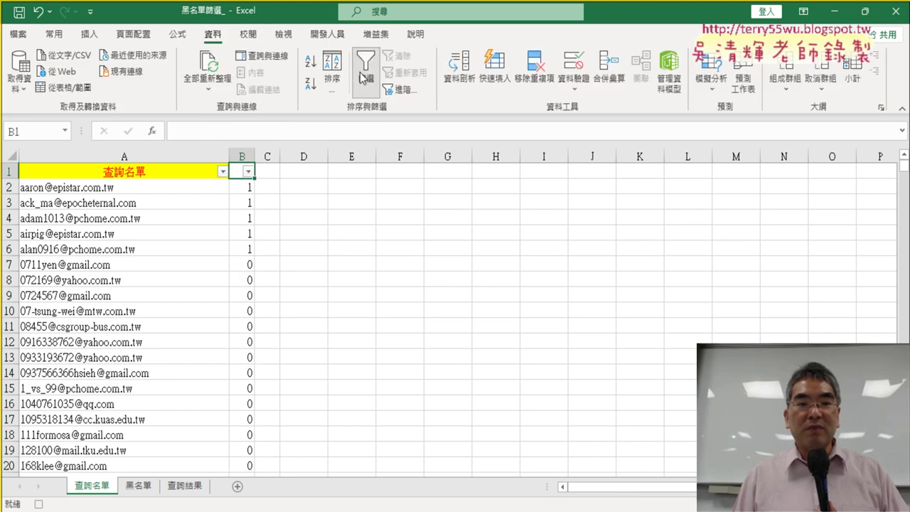
{"action": "left_click", "coordinate": [248, 172]}
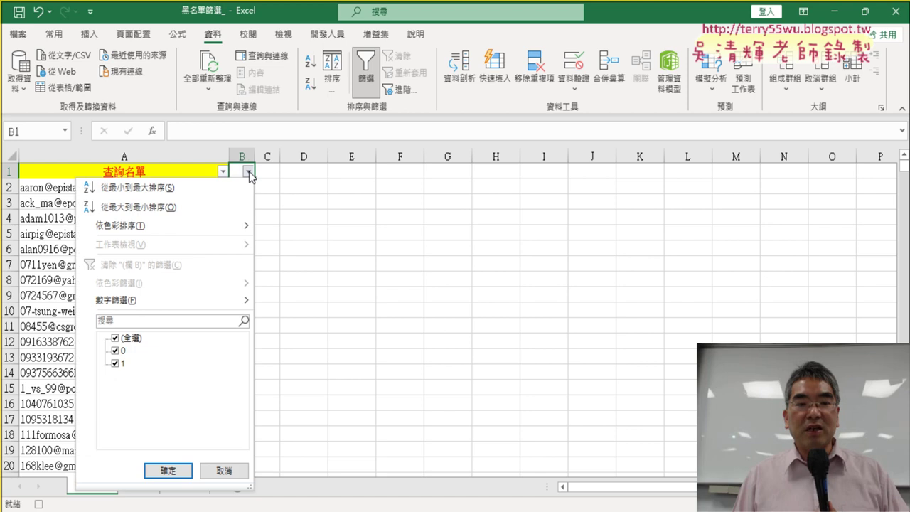
{"action": "left_click", "coordinate": [116, 340]}
{"action": "left_click", "coordinate": [115, 363]}
{"action": "left_click", "coordinate": [177, 470]}
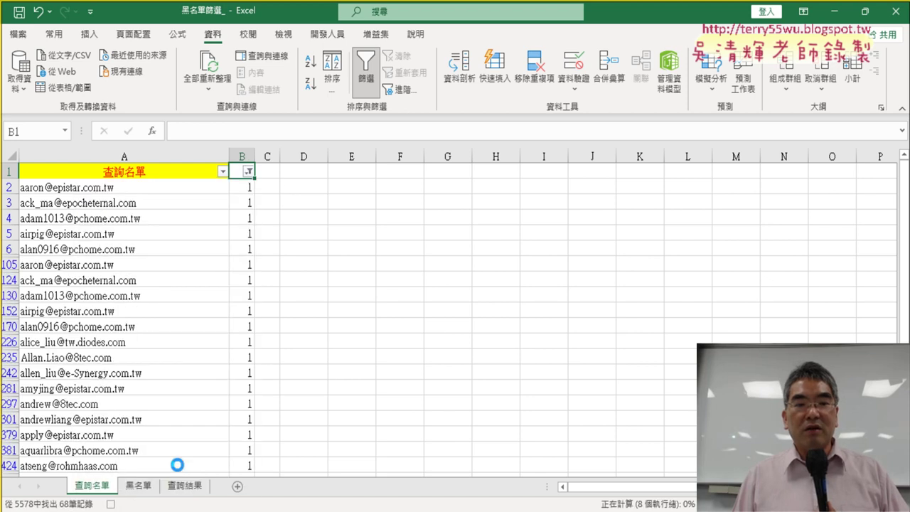
Copy the filtered email addresses in column A and go to the 查詢結果 sheet
{"action": "left_click", "coordinate": [178, 171]}
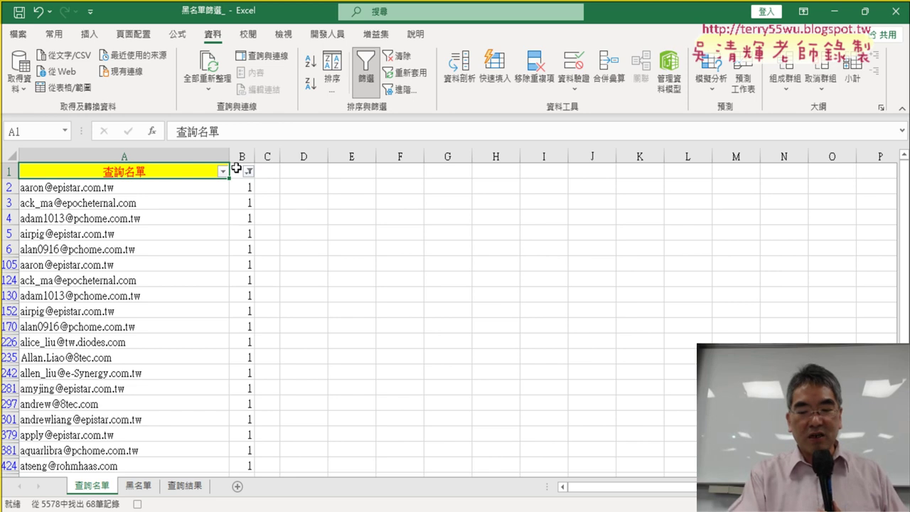
{"action": "key", "text": "ctrl+shift+Down"}
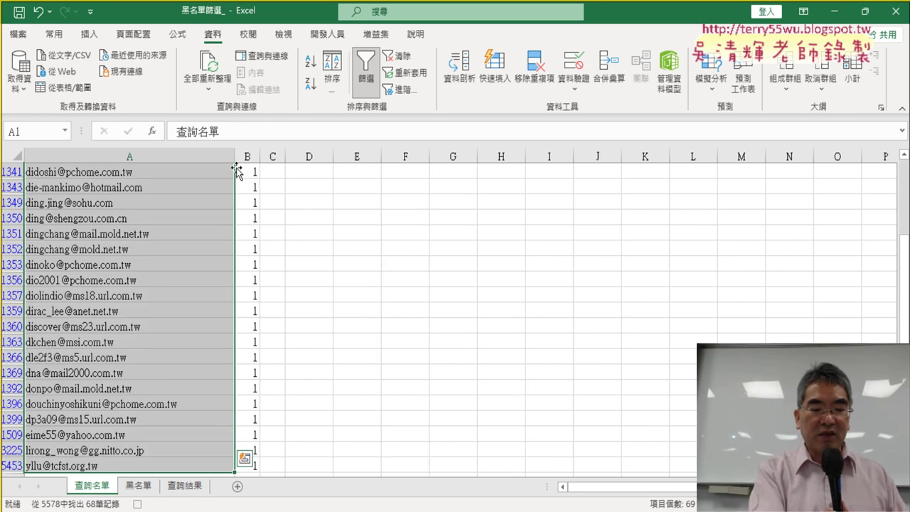
{"action": "key", "text": "ctrl+c"}
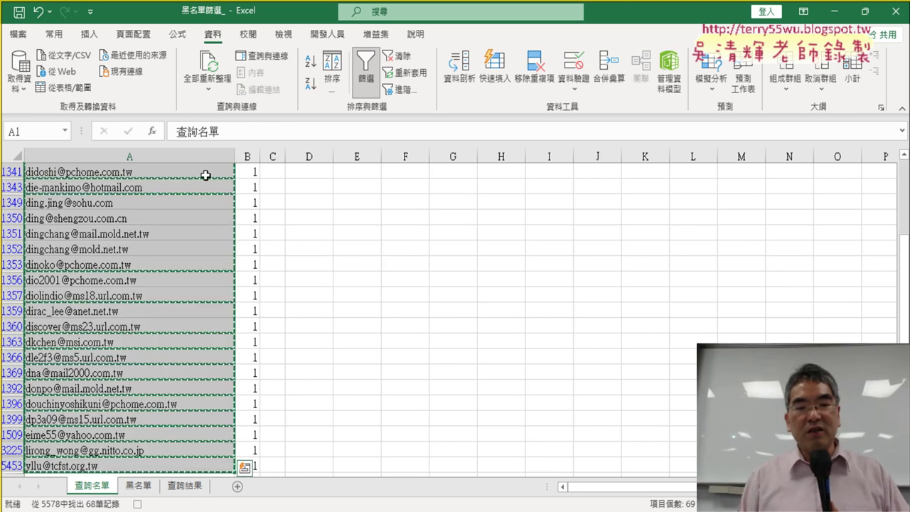
{"action": "left_click", "coordinate": [189, 487]}
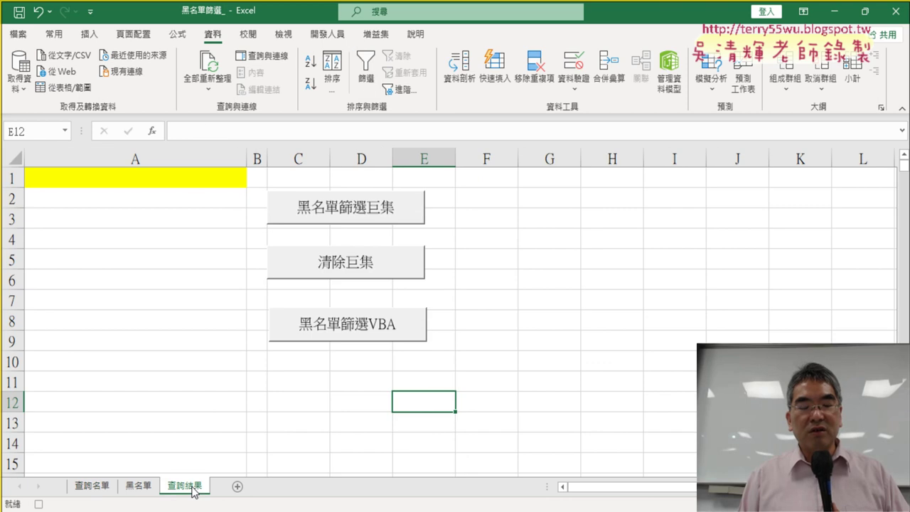
Paste the emails into 查詢結果 A1, stop the macro recording, and delete column A's contents
{"action": "left_click", "coordinate": [155, 178]}
{"action": "key", "text": "ctrl+v"}
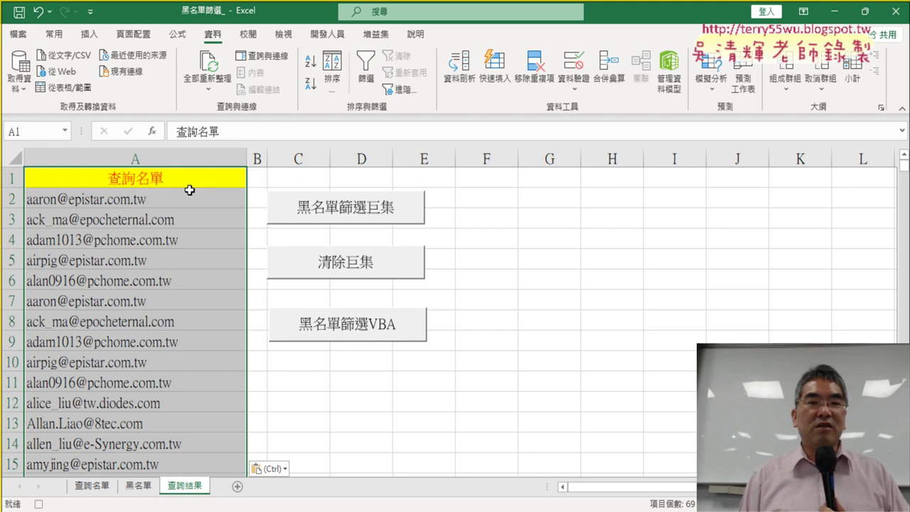
{"action": "left_click", "coordinate": [326, 35]}
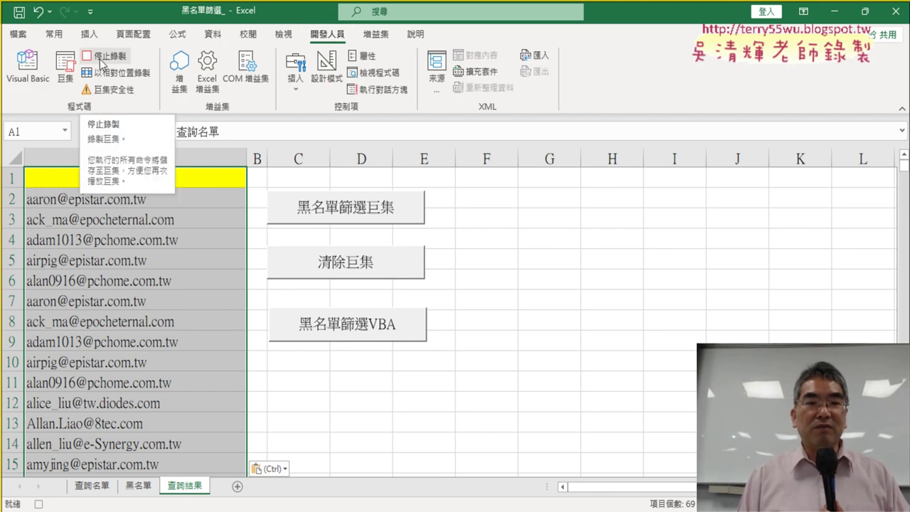
{"action": "left_click", "coordinate": [101, 60]}
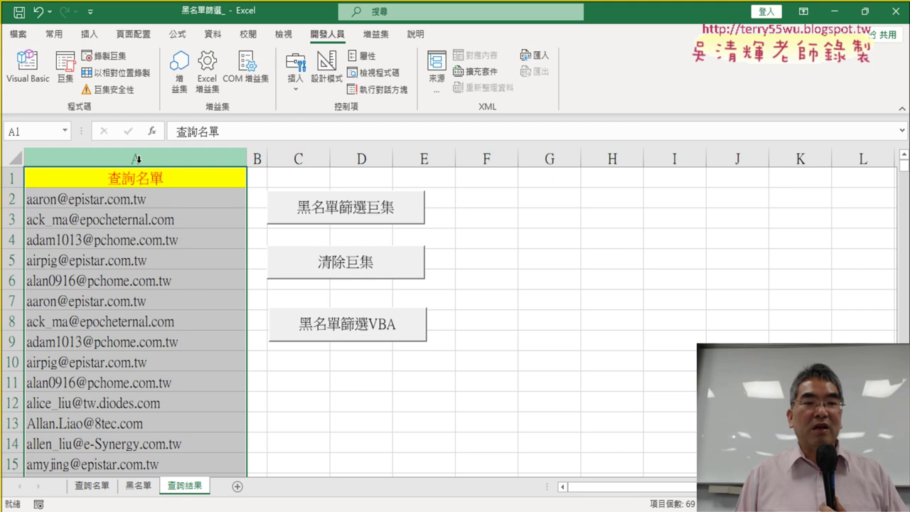
{"action": "left_click", "coordinate": [139, 162]}
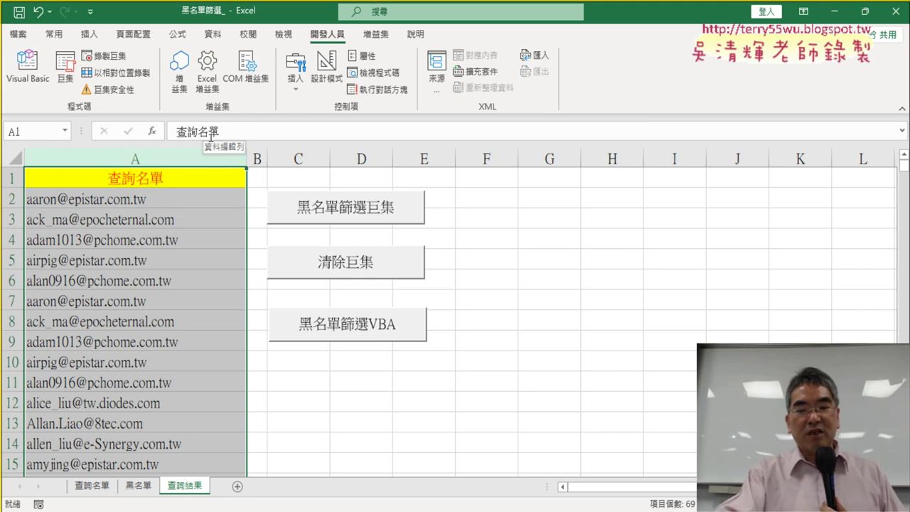
{"action": "key", "text": "Delete"}
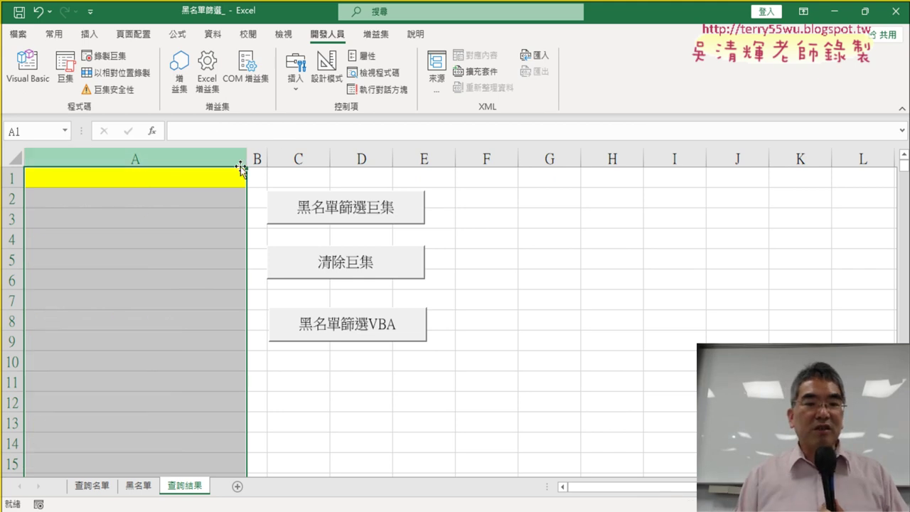
Run the 黑名單篩選巨集 macro to refill column A with emails, then delete them
{"action": "left_click", "coordinate": [222, 198]}
{"action": "left_click", "coordinate": [65, 71]}
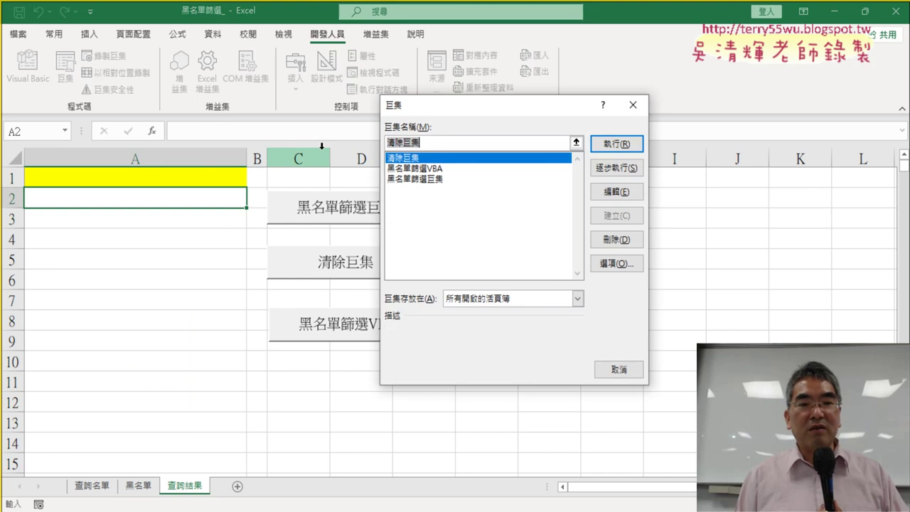
{"action": "left_click", "coordinate": [427, 179]}
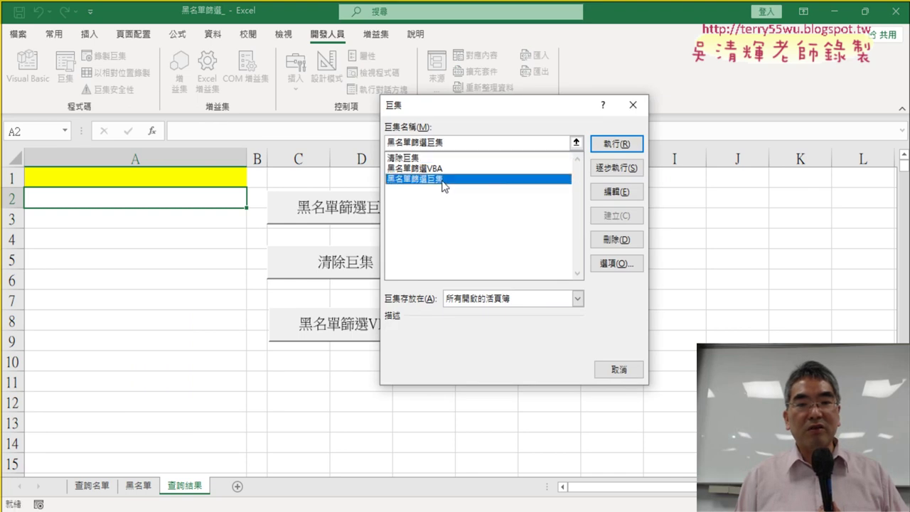
{"action": "left_click", "coordinate": [616, 145]}
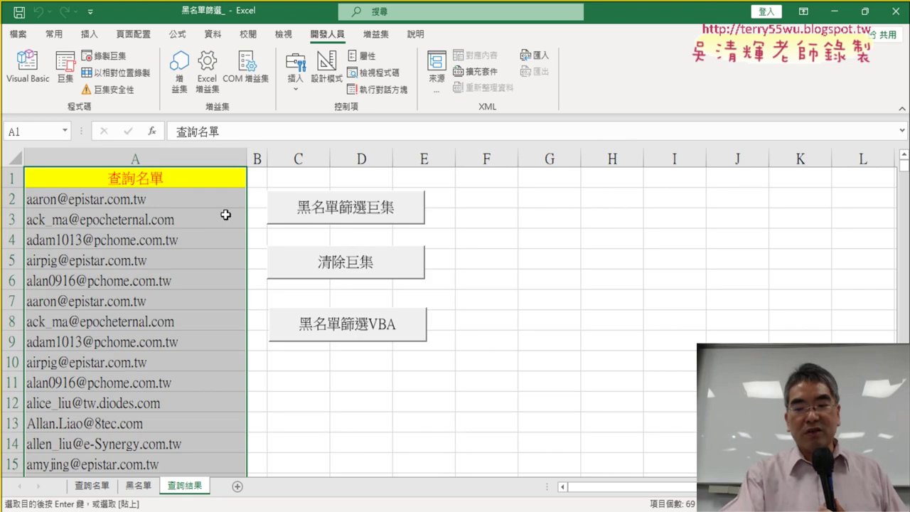
{"action": "key", "text": "Delete"}
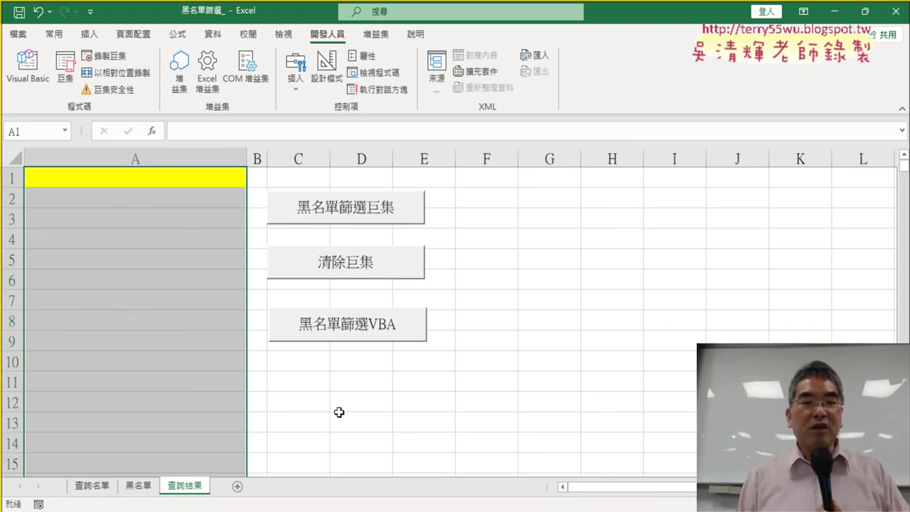
Run the 黑名單篩選巨集 button to refill 查詢結果 column A with the header and filtered e-mails
{"action": "left_click", "coordinate": [339, 412]}
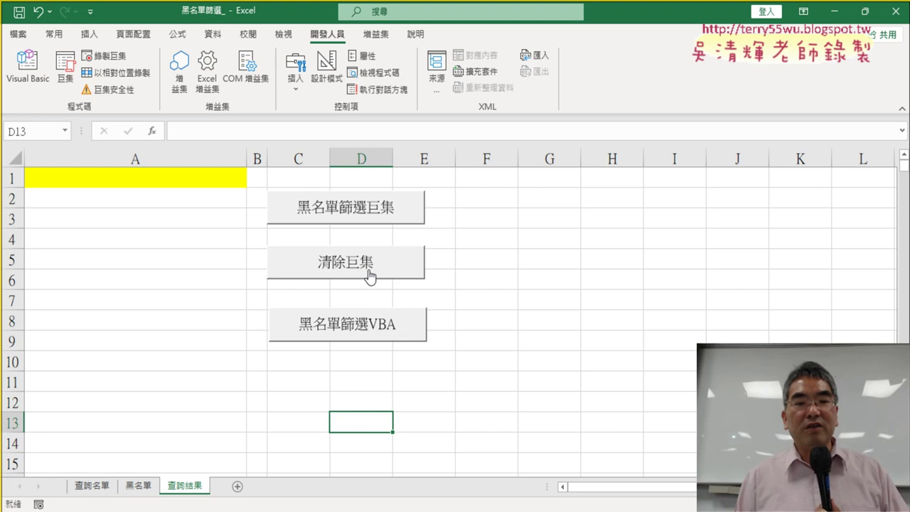
{"action": "left_click", "coordinate": [354, 217]}
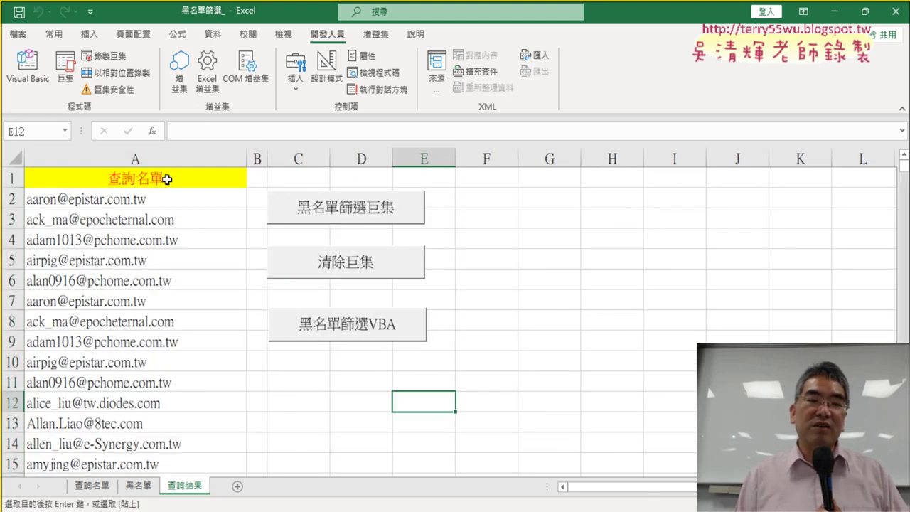
{"action": "left_click", "coordinate": [152, 155]}
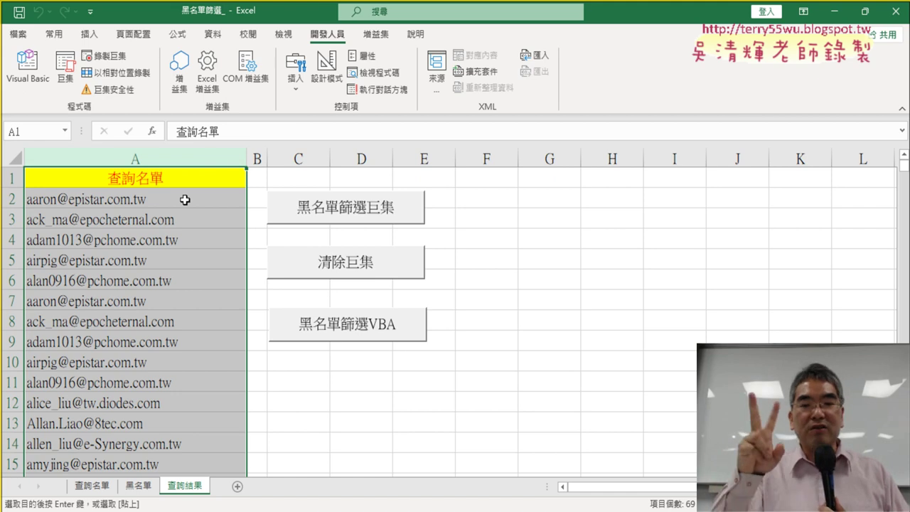
{"action": "left_click", "coordinate": [349, 401]}
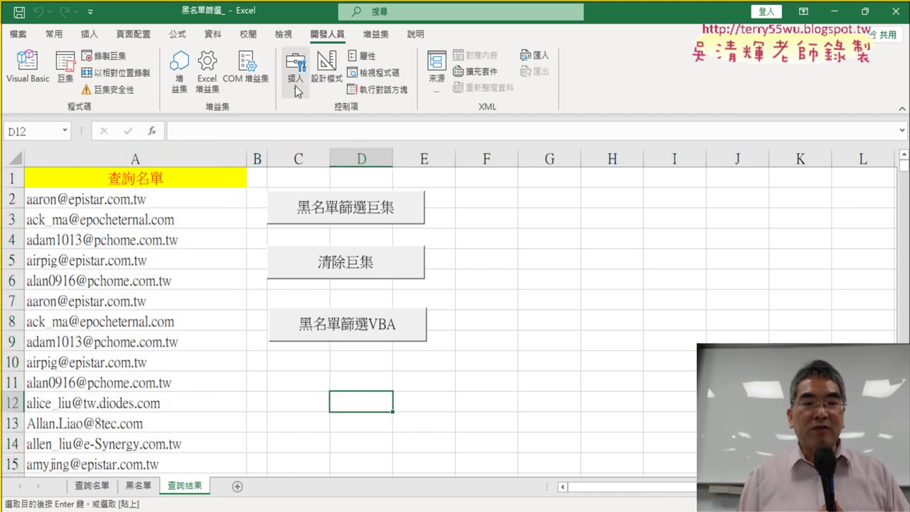
Begin recording a macro named 清除巨集 and confirm replacing the existing 清除巨集
{"action": "left_click", "coordinate": [103, 55]}
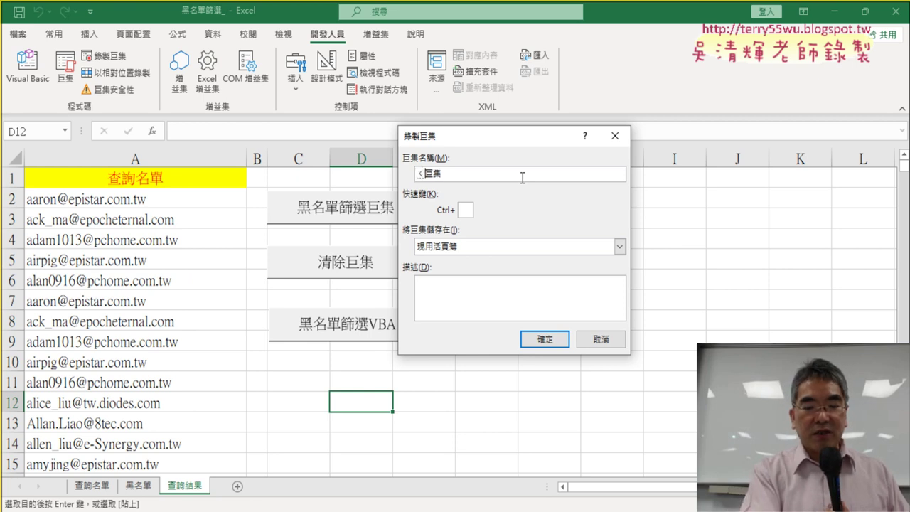
{"action": "type", "text": "清"}
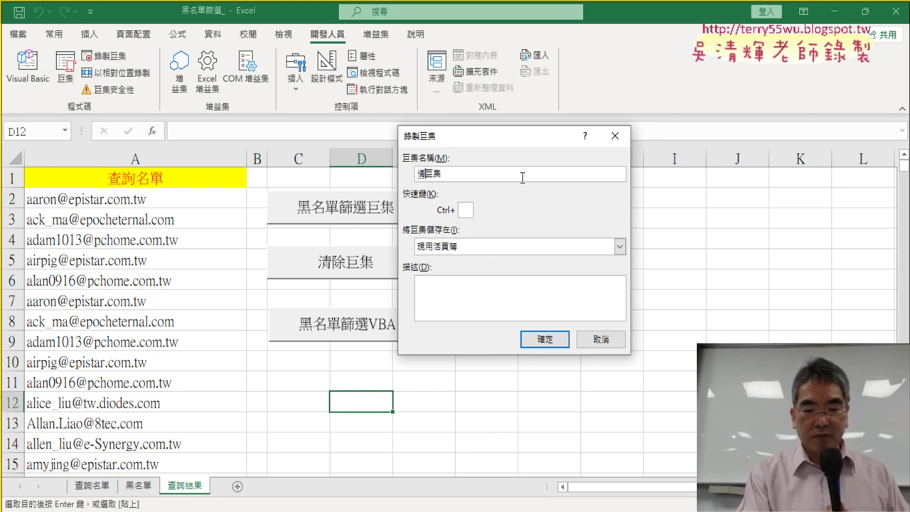
{"action": "type", "text": "除"}
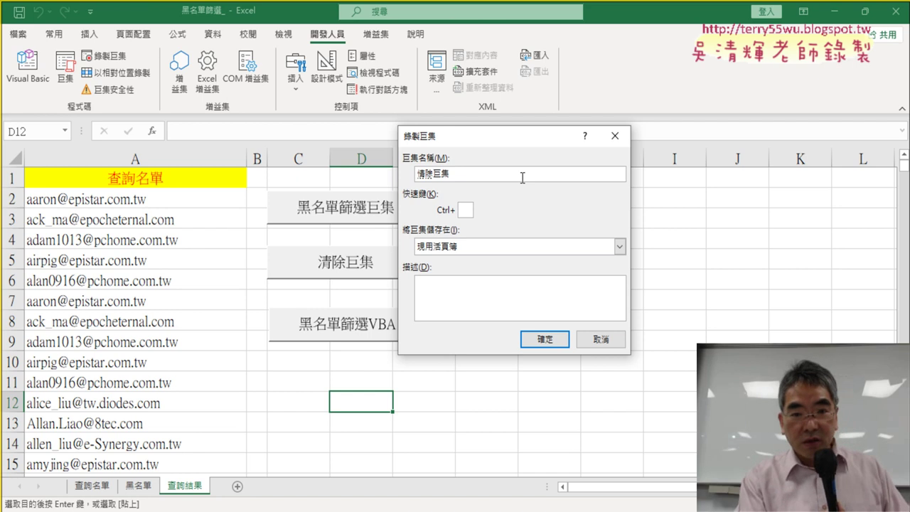
{"action": "key", "text": "BackSpace"}
{"action": "key", "text": "BackSpace"}
{"action": "type", "text": "ㄑ"}
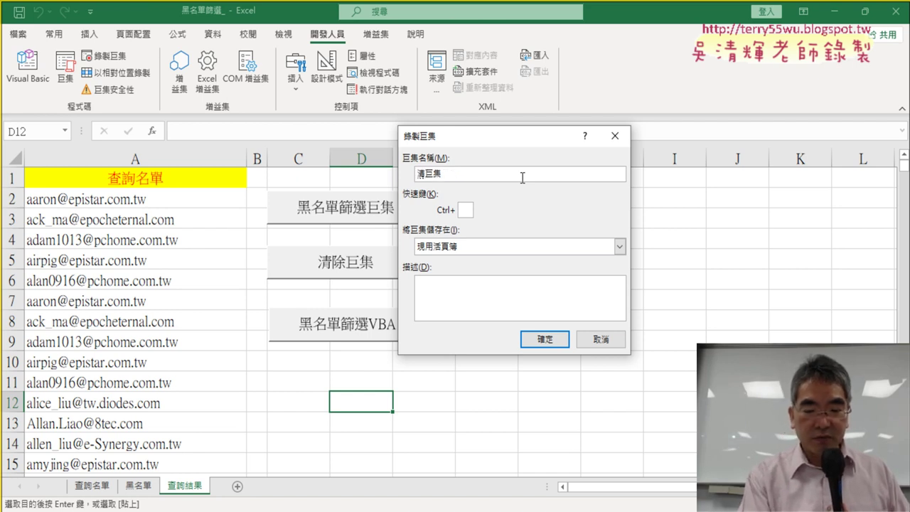
{"action": "type", "text": "ㄔ6"}
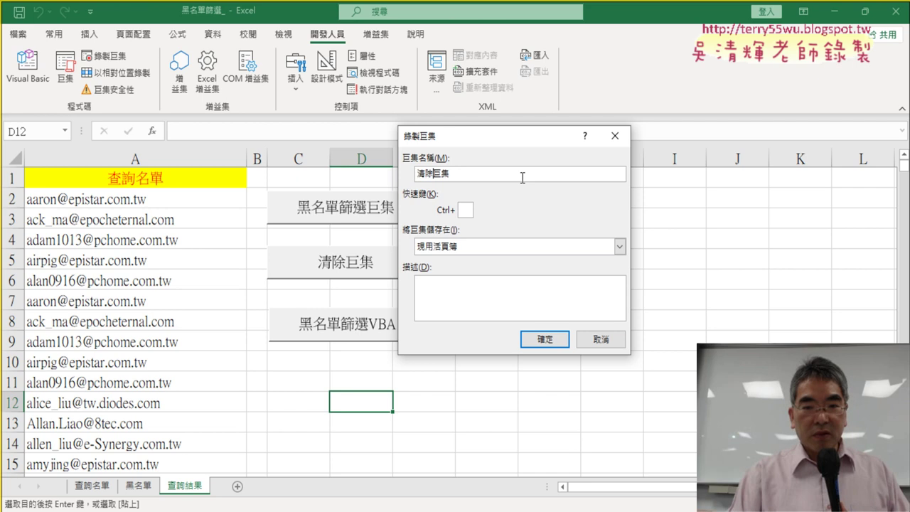
{"action": "left_click", "coordinate": [551, 343]}
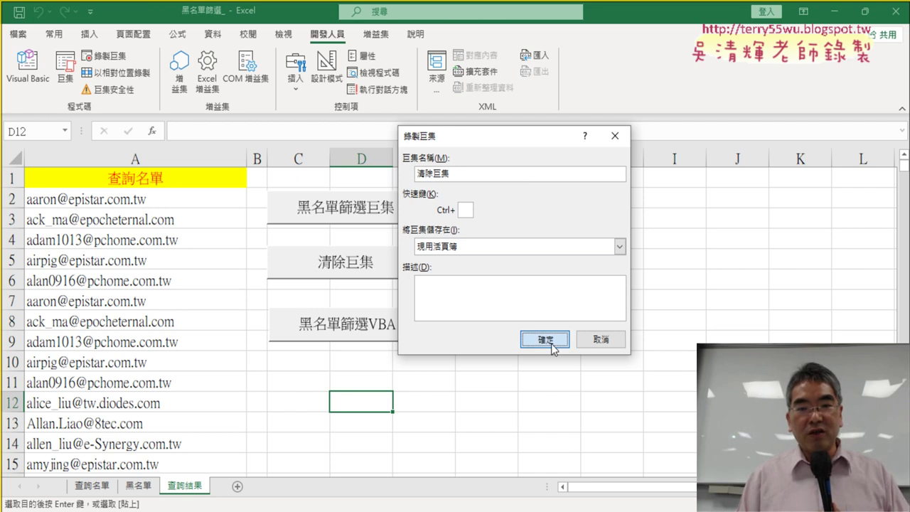
{"action": "left_click", "coordinate": [400, 301]}
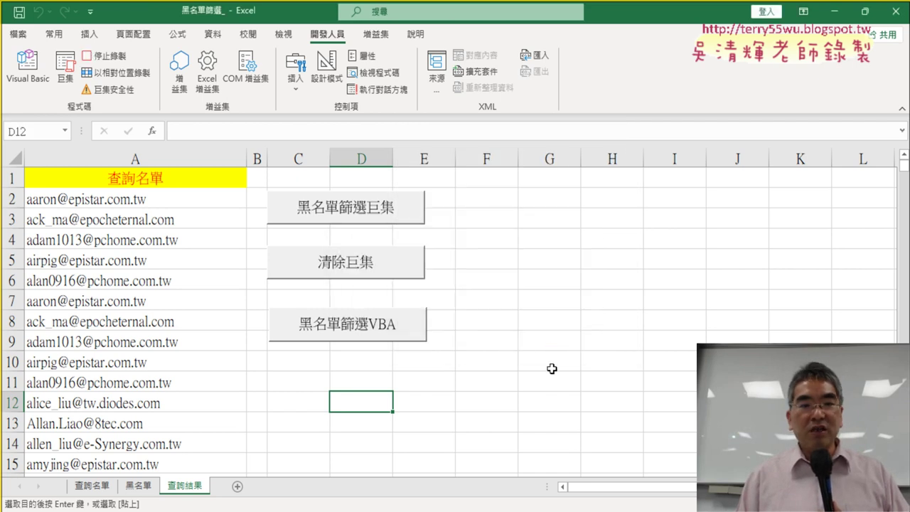
Select column A on 查詢結果 and delete its header and e-mail addresses
{"action": "left_click", "coordinate": [142, 159]}
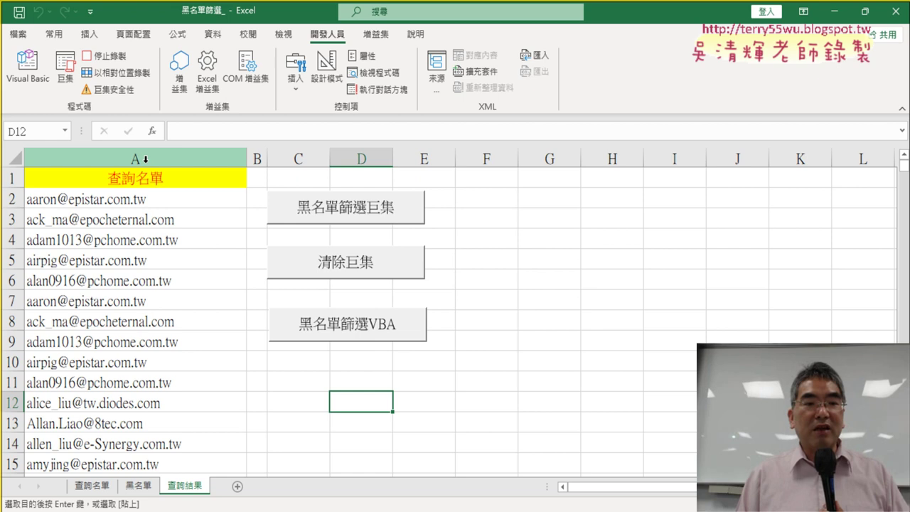
{"action": "left_click", "coordinate": [146, 159]}
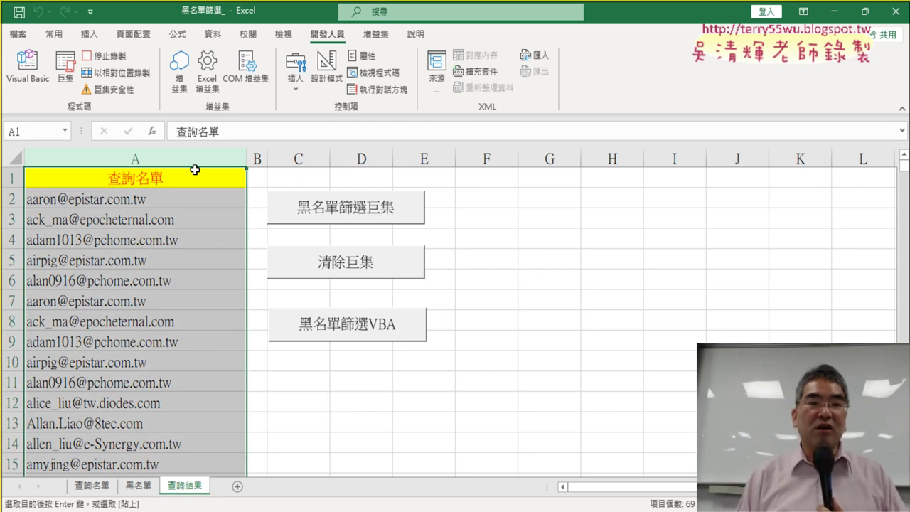
{"action": "key", "text": "Delete"}
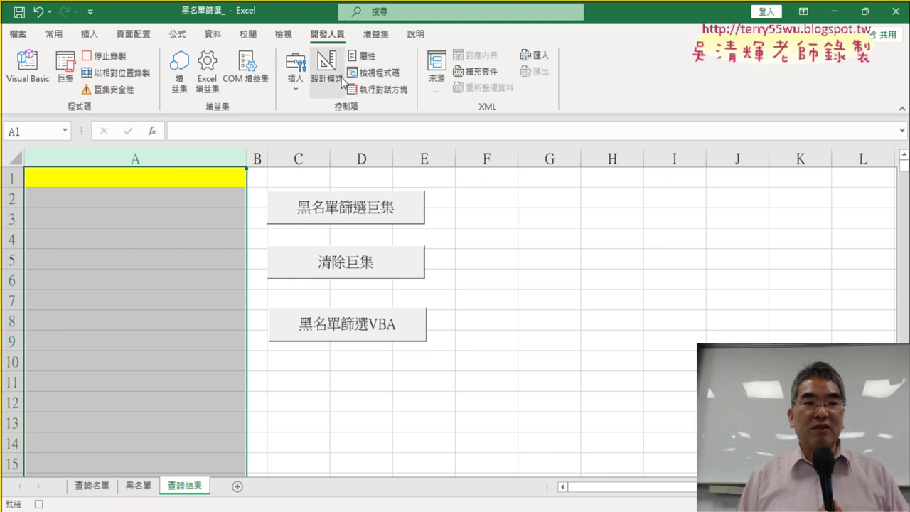
{"action": "left_click", "coordinate": [64, 78]}
{"action": "left_click", "coordinate": [423, 179]}
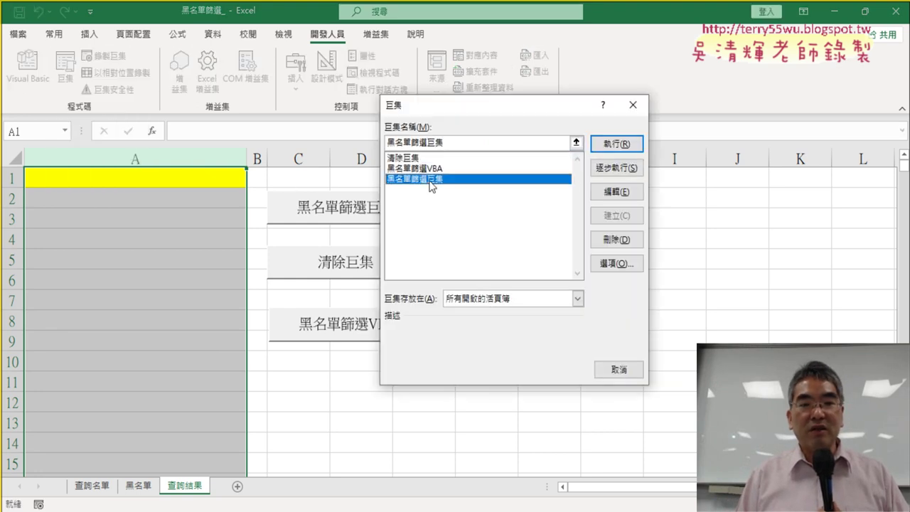
{"action": "left_click", "coordinate": [619, 144]}
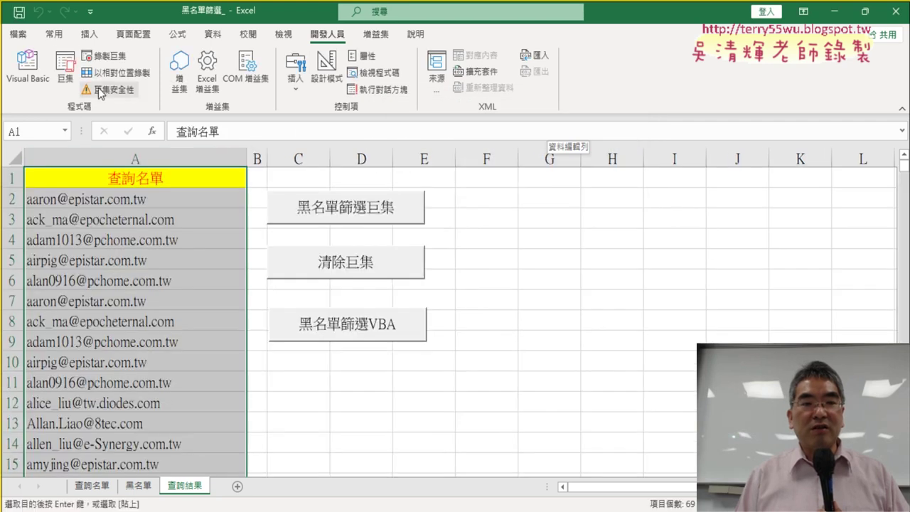
{"action": "left_click", "coordinate": [63, 74]}
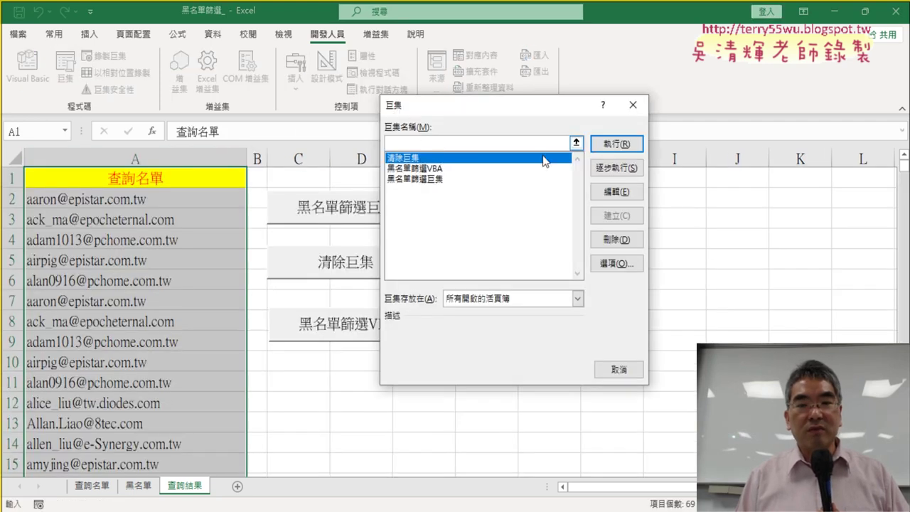
{"action": "left_click", "coordinate": [610, 144]}
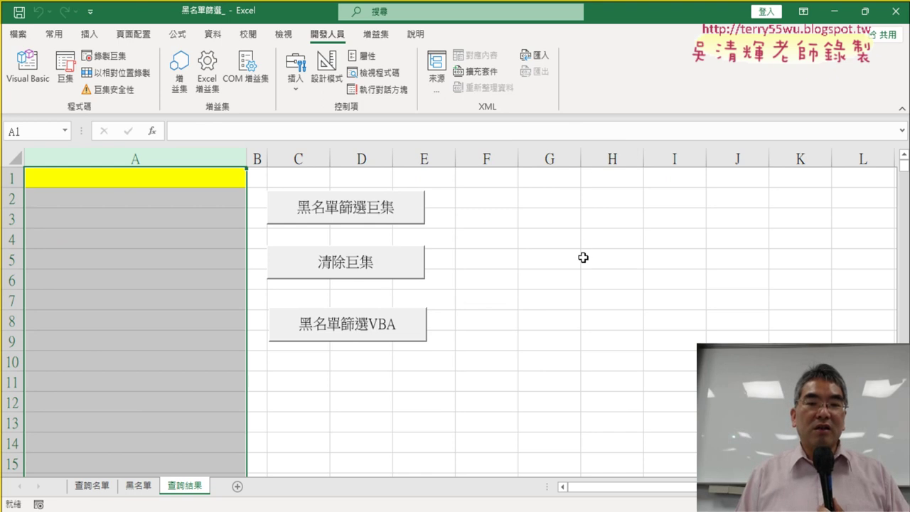
{"action": "left_click", "coordinate": [584, 257]}
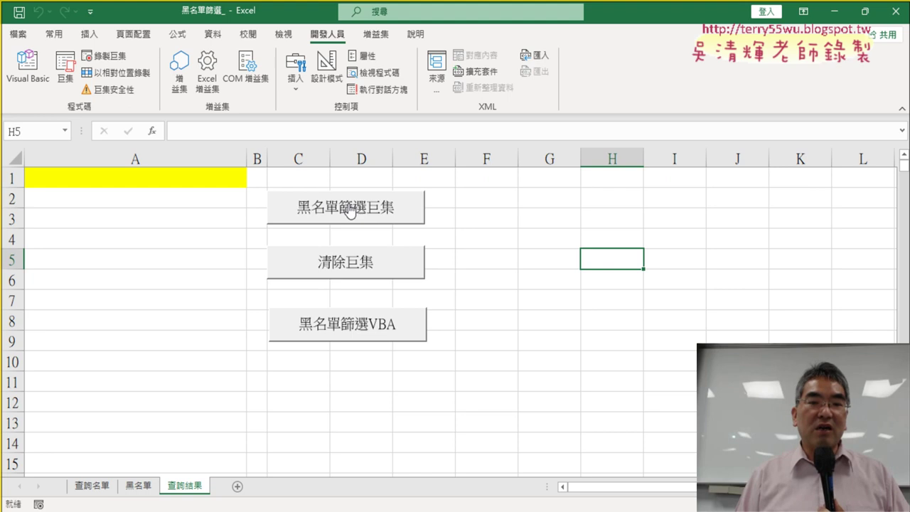
{"action": "left_click", "coordinate": [389, 222]}
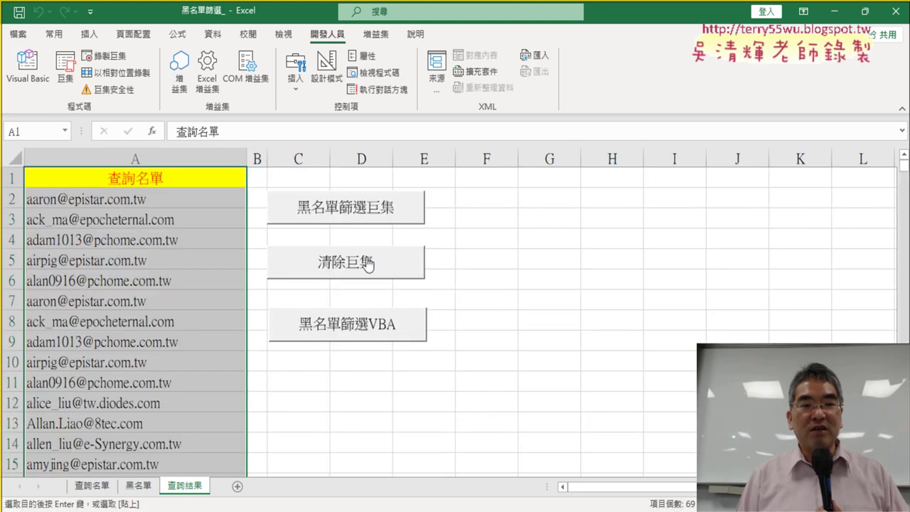
{"action": "left_click", "coordinate": [370, 264]}
{"action": "left_click", "coordinate": [371, 223]}
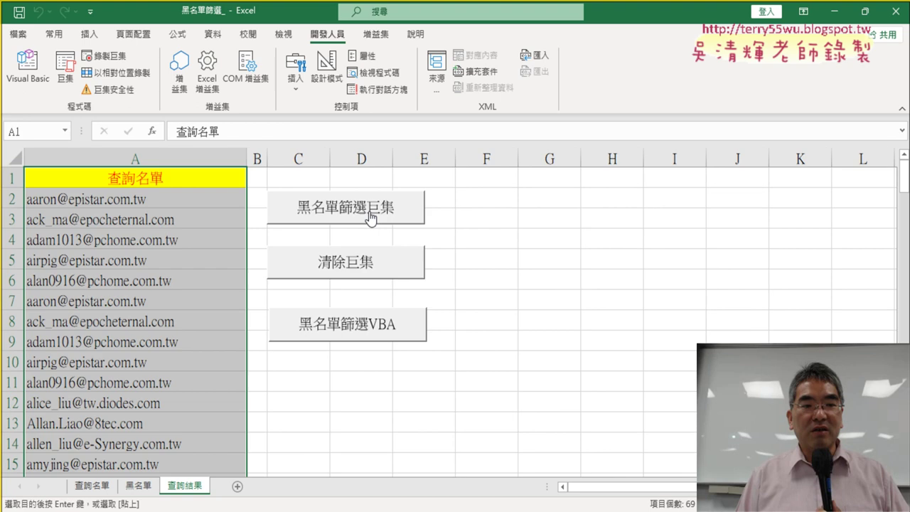
{"action": "left_click", "coordinate": [328, 266]}
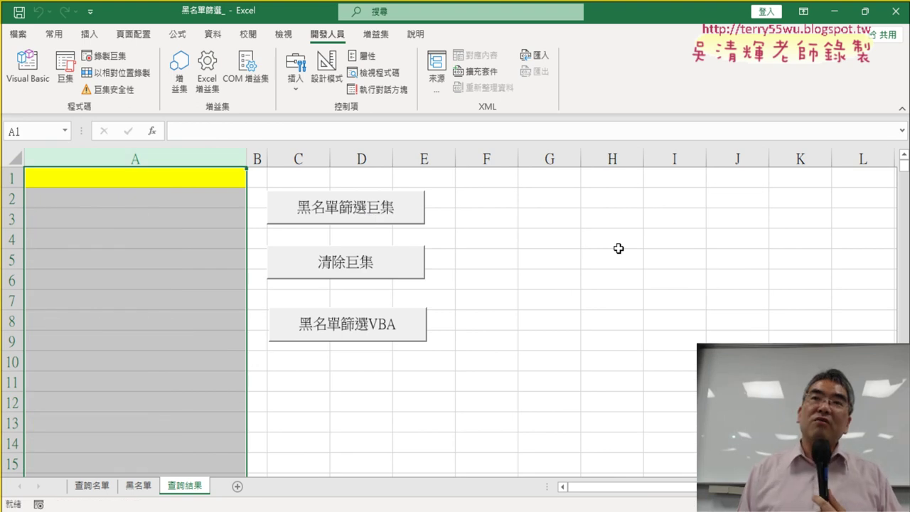
{"action": "left_click", "coordinate": [690, 266]}
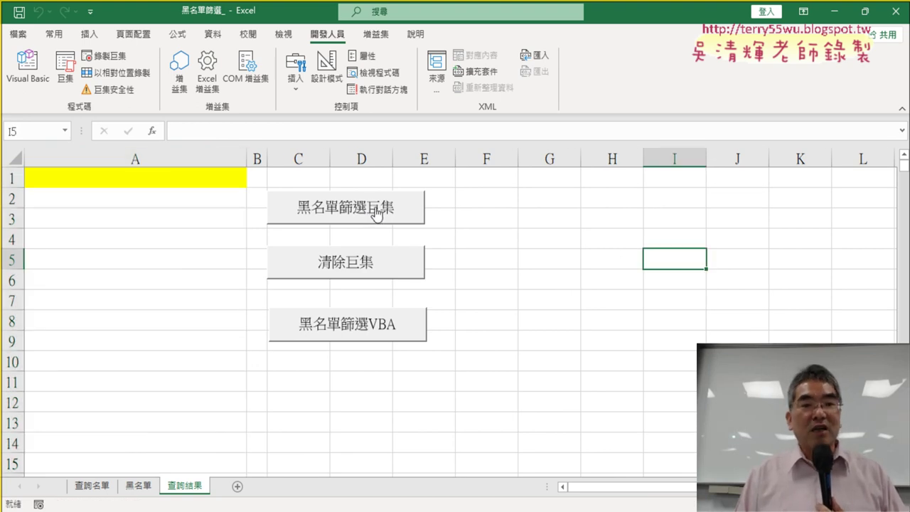
{"action": "left_click", "coordinate": [377, 216]}
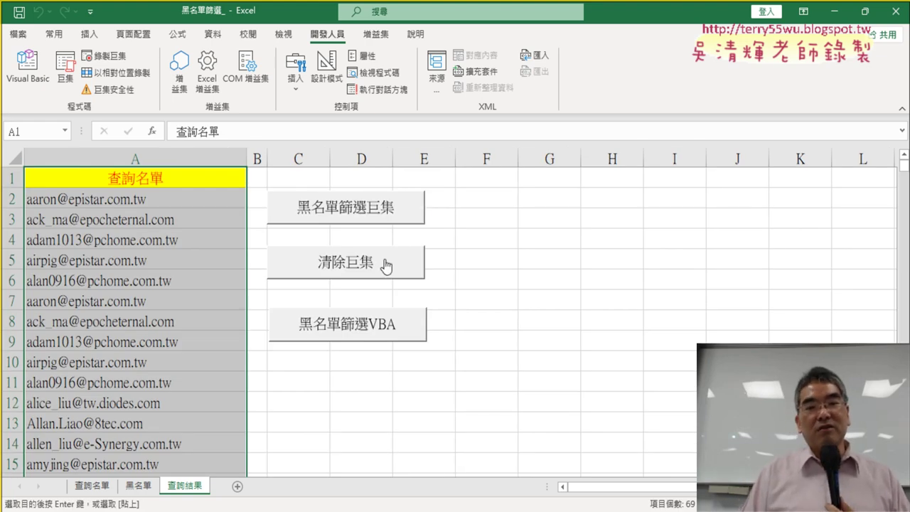
{"action": "left_click", "coordinate": [386, 266]}
{"action": "left_click", "coordinate": [393, 216]}
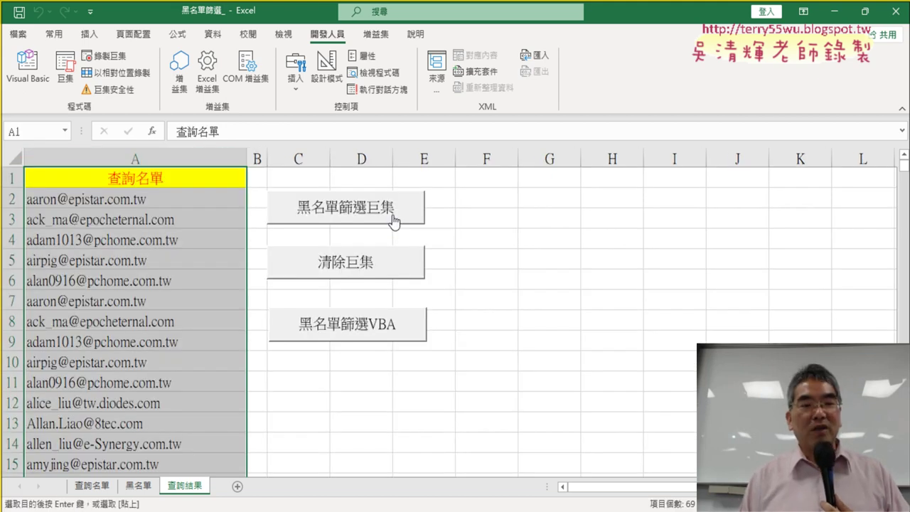
{"action": "left_click", "coordinate": [397, 266]}
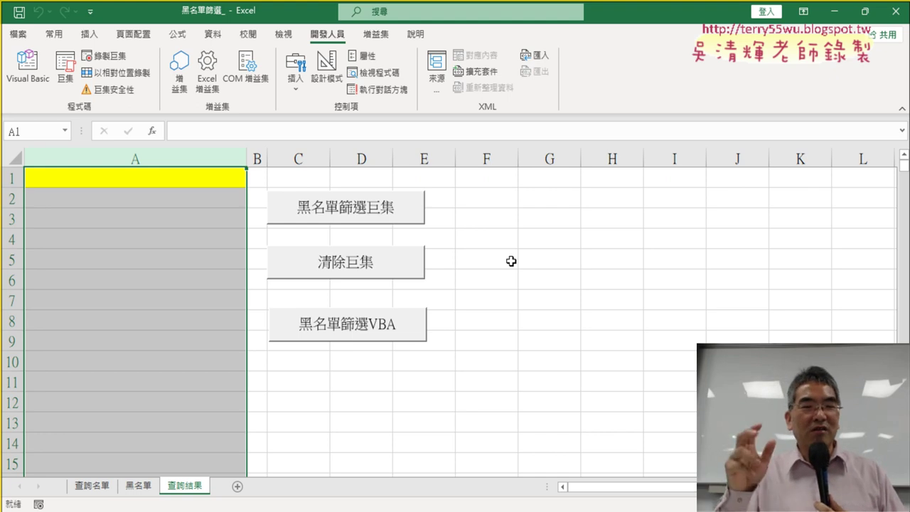
Alternate the 黑名單篩選巨集 and 清除巨集 buttons three times, ending with a 黑名單篩選巨集 run
{"action": "left_click", "coordinate": [409, 224]}
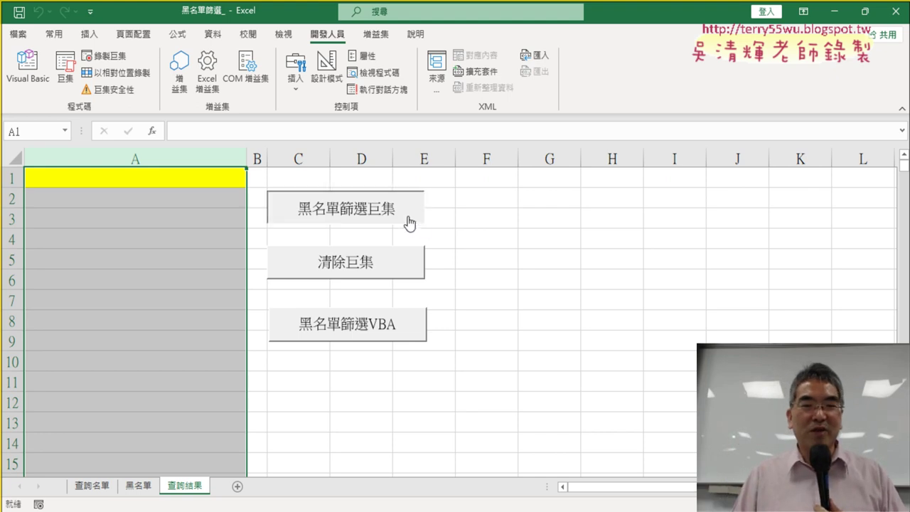
{"action": "left_click", "coordinate": [368, 265]}
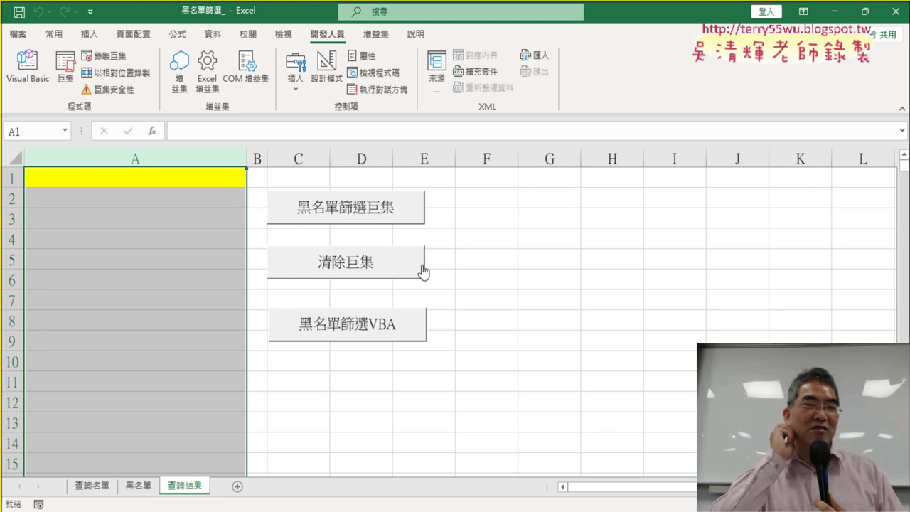
{"action": "left_click", "coordinate": [371, 221]}
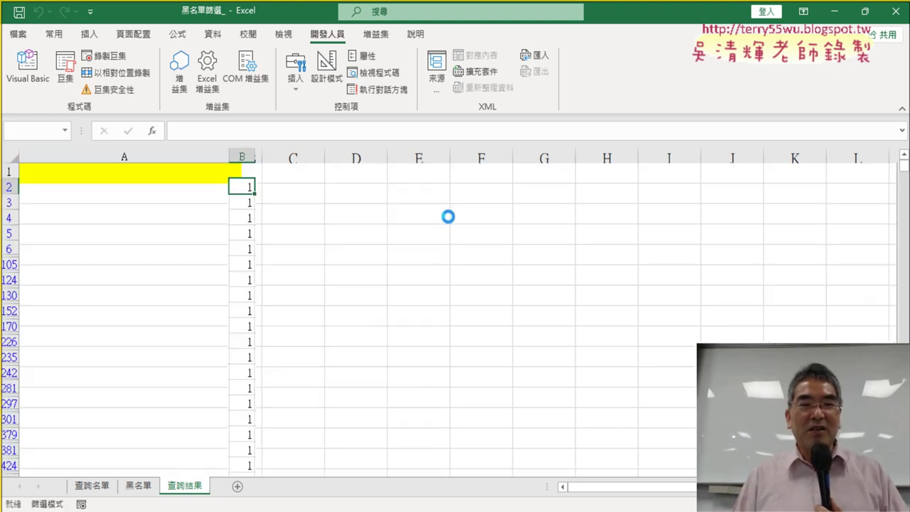
{"action": "left_click", "coordinate": [385, 267]}
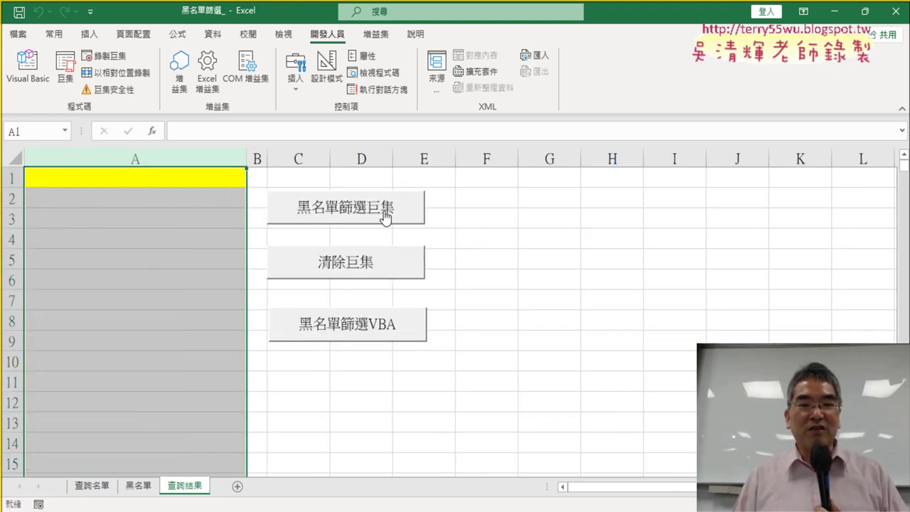
{"action": "left_click", "coordinate": [385, 215]}
{"action": "left_click", "coordinate": [386, 263]}
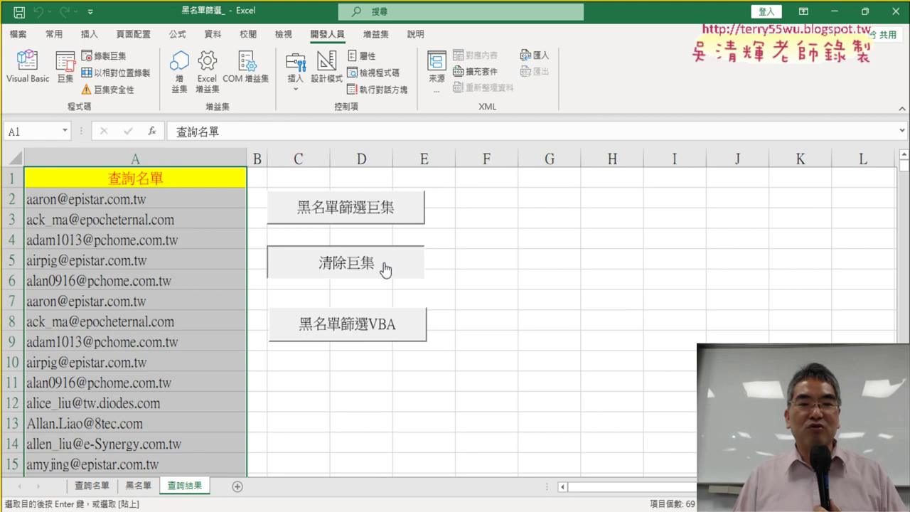
{"action": "left_click", "coordinate": [387, 214]}
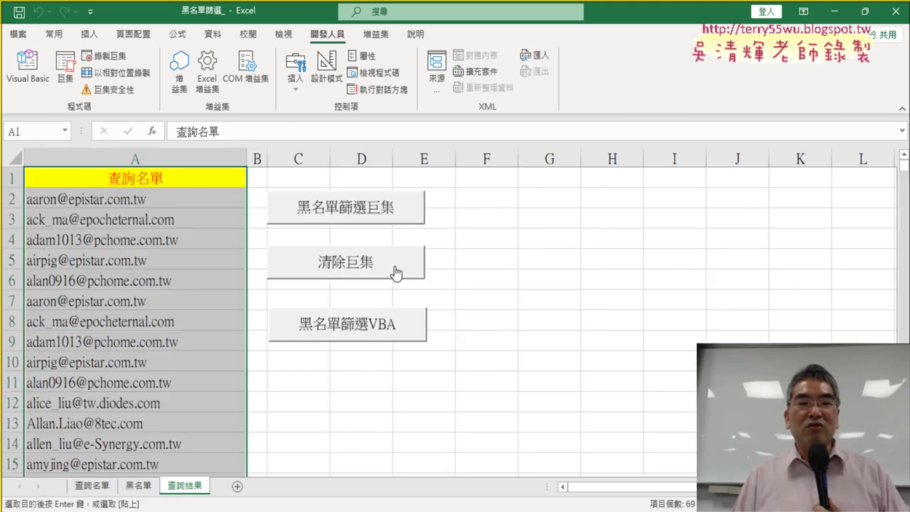
Look up 黑名單篩選巨集 in the Macros list, then view Module2's code in the Visual Basic editor
{"action": "left_click", "coordinate": [64, 82]}
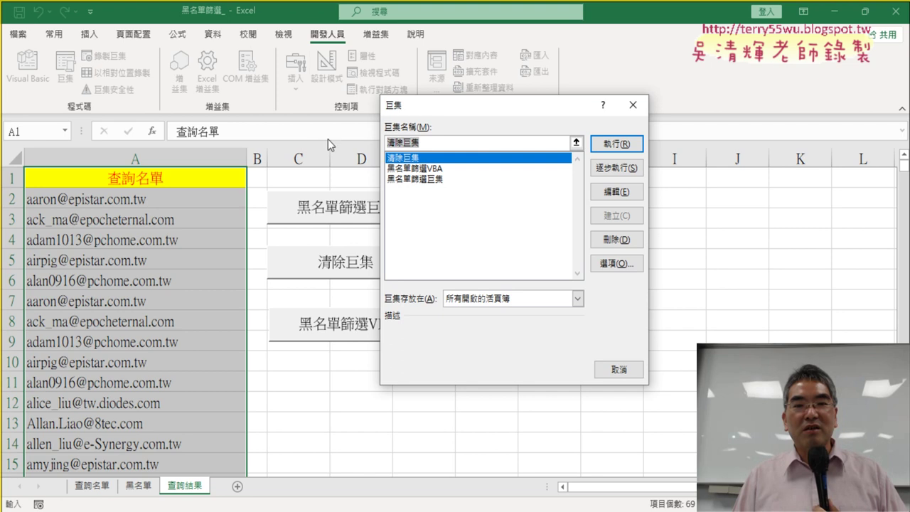
{"action": "left_click", "coordinate": [436, 180]}
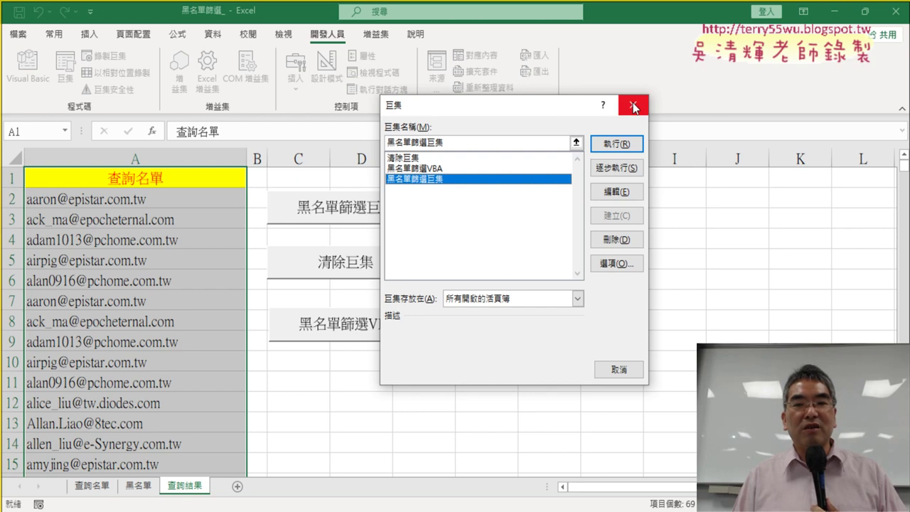
{"action": "key", "text": "Escape"}
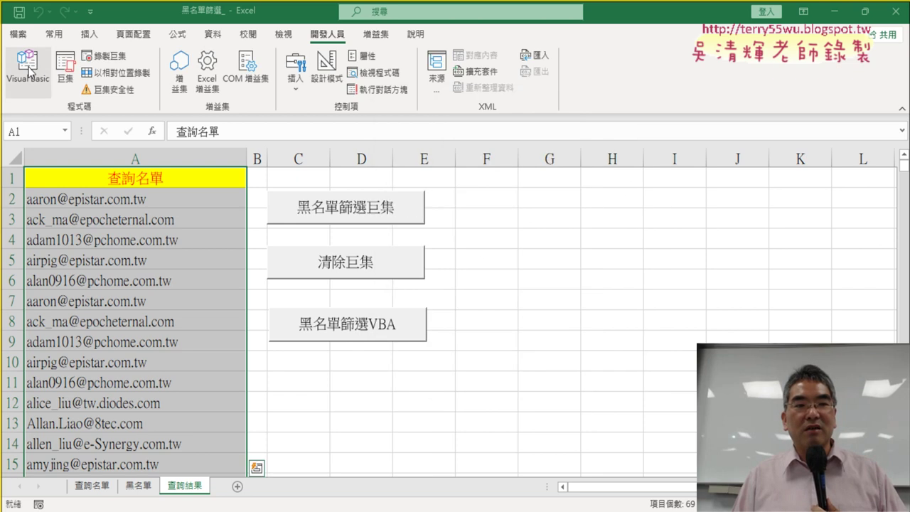
{"action": "left_click", "coordinate": [28, 71]}
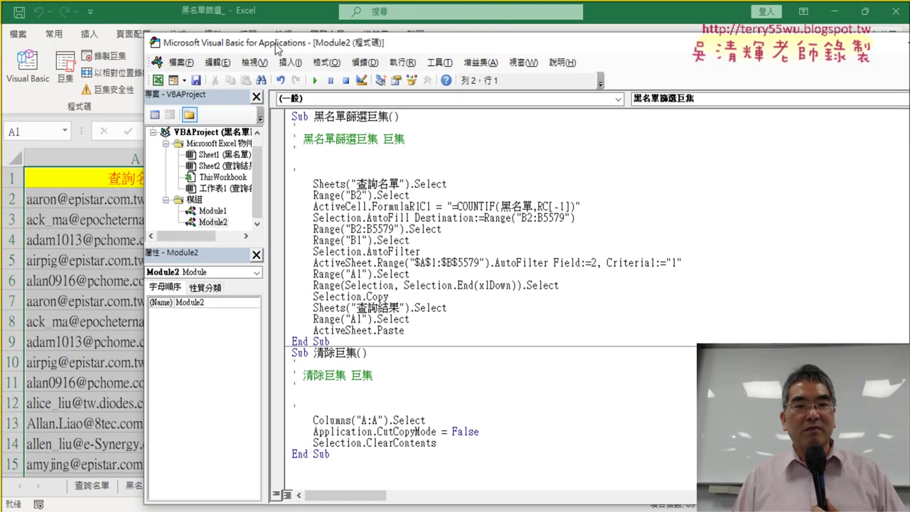
Delete the recorded comment lines under Sub 黑名單篩選巨集() and begin a '1. comment
{"action": "left_click_drag", "start_coordinate": [323, 170], "coordinate": [339, 142]}
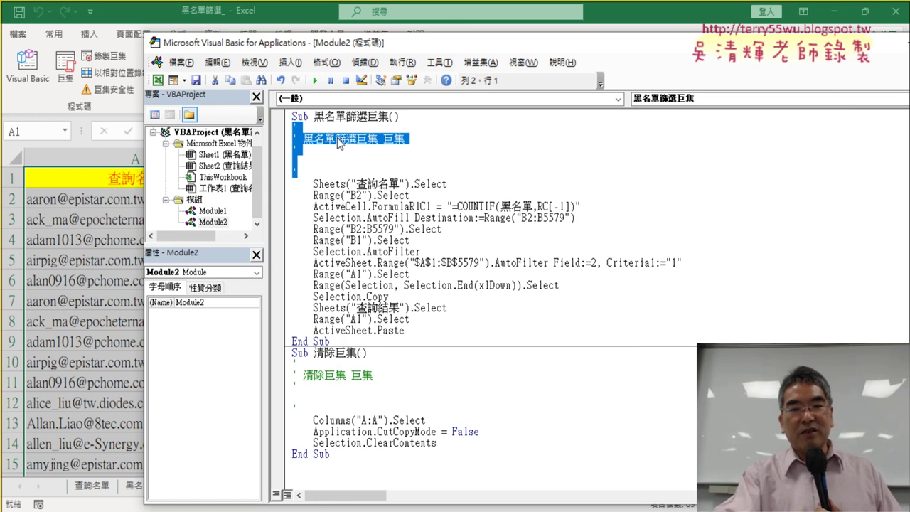
{"action": "key", "text": "Delete"}
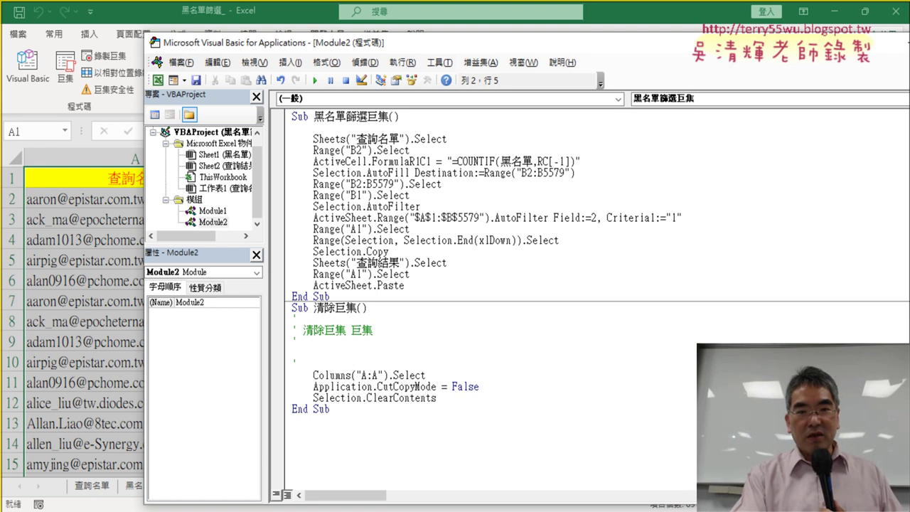
{"action": "type", "text": "'1."}
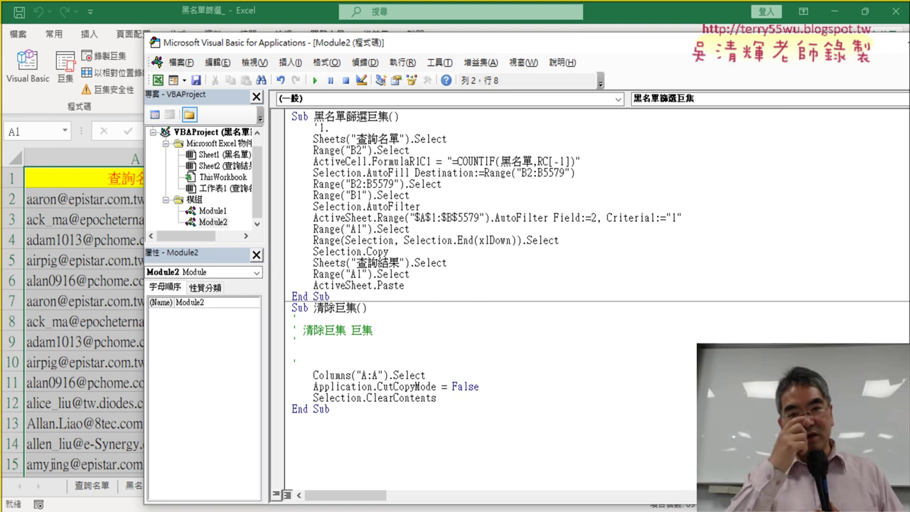